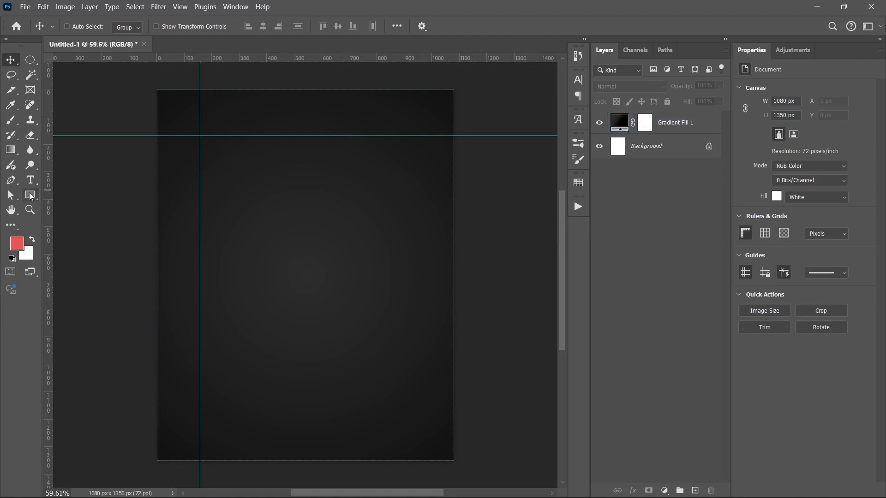
- Select the gradient fill layer and move the horizontal guide higher on the canvas, dismissing the move-tool alert
left_click(360, 152)
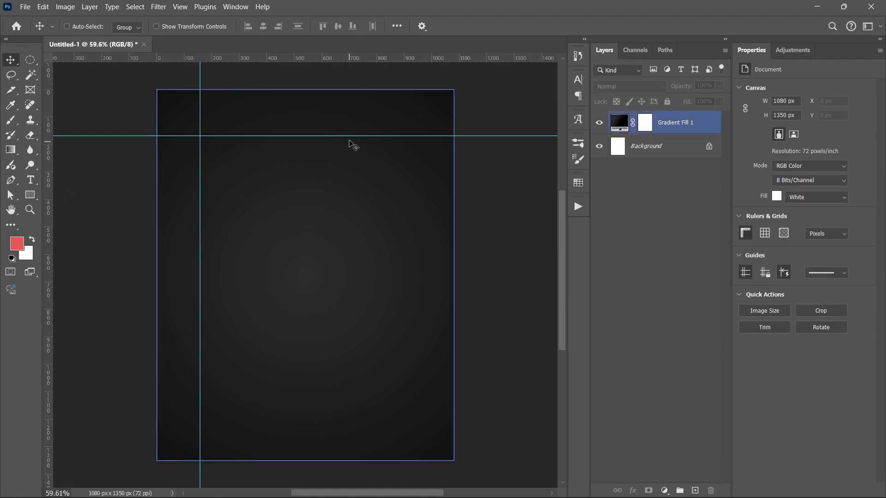
left_click_drag(349, 137, 351, 113)
left_click(351, 161)
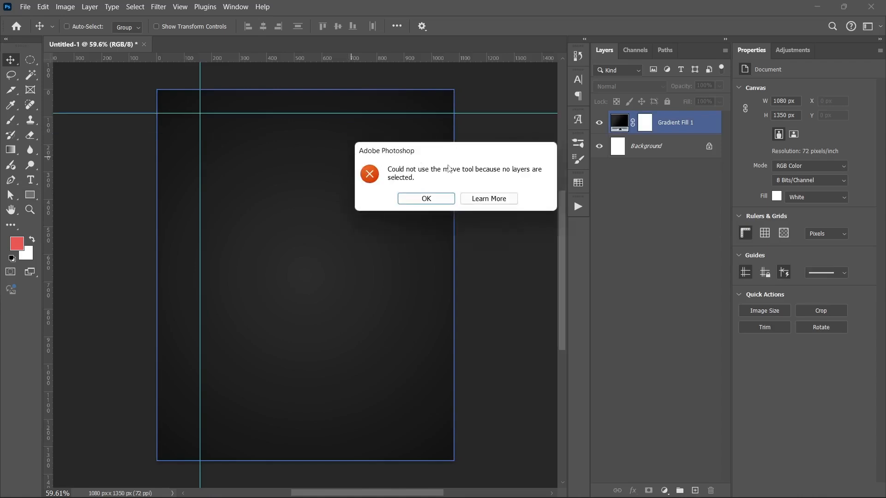
left_click(425, 198)
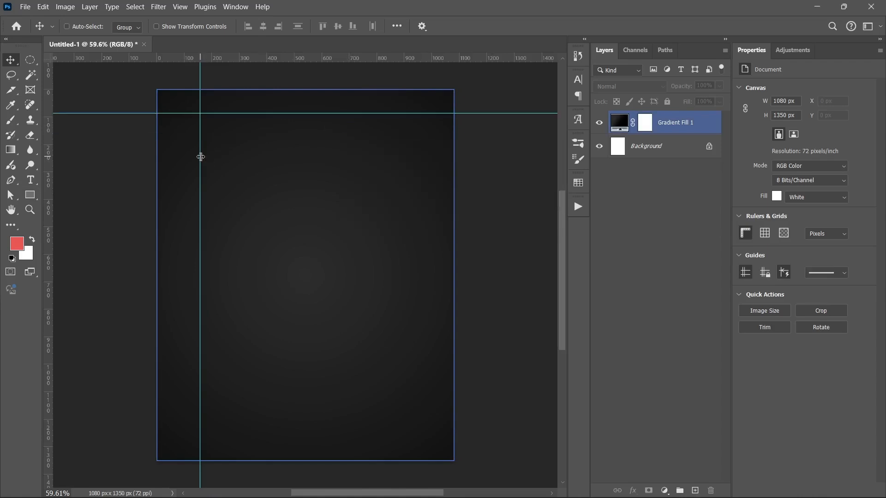
- Move the vertical guide slightly toward the canvas's left edge and dismiss the move-tool alert
left_click_drag(201, 157, 181, 158)
left_click(270, 136)
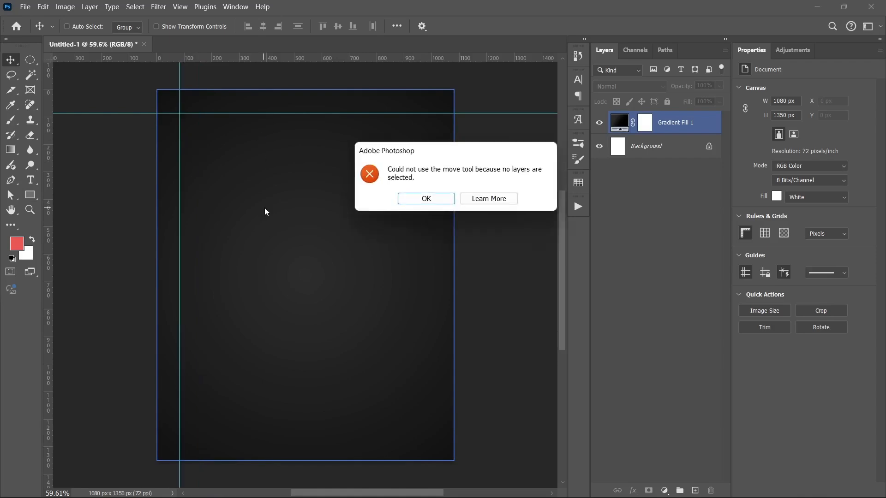
left_click(402, 201)
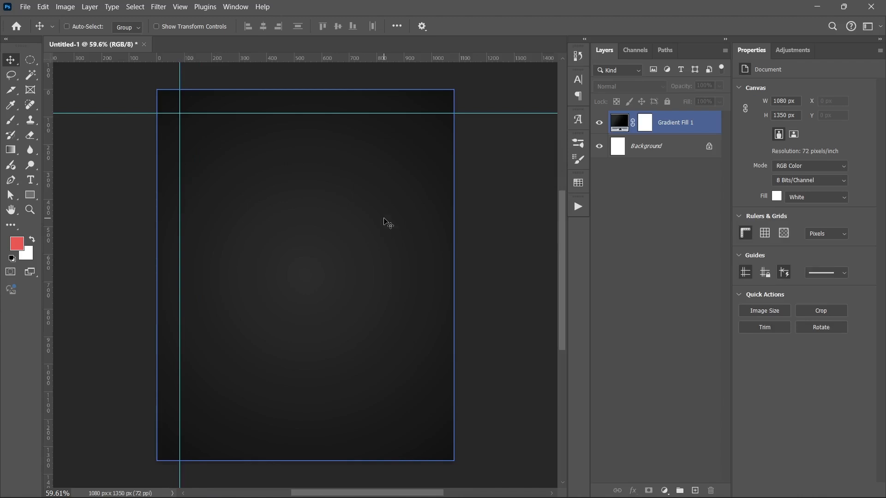
- Edit the selected vertical guide, switching its position units to Percent and setting it to 10%
left_click(180, 191)
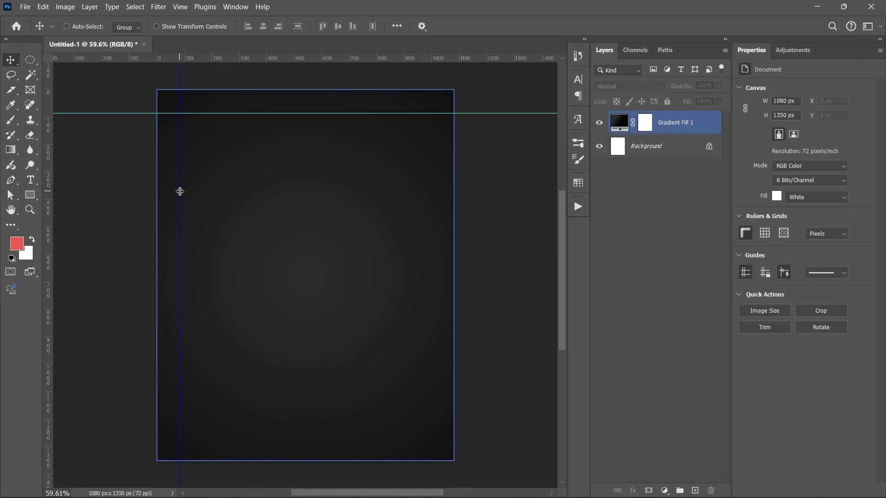
right_click(180, 191)
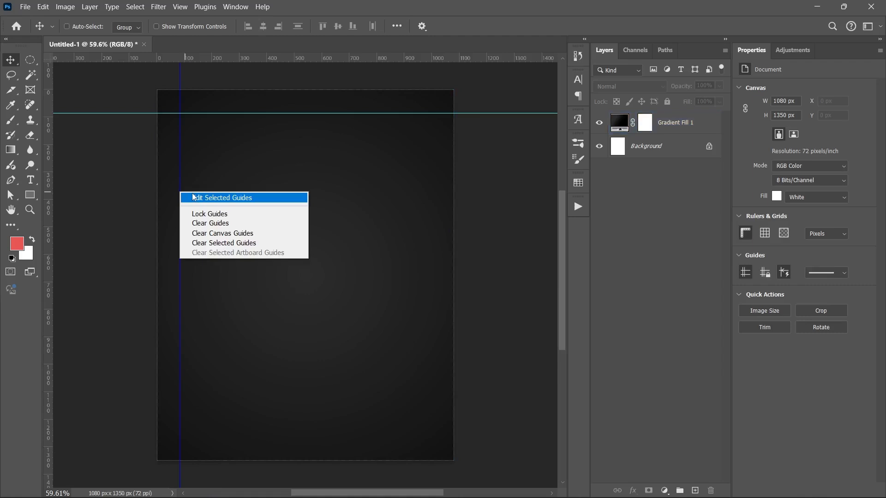
left_click(193, 197)
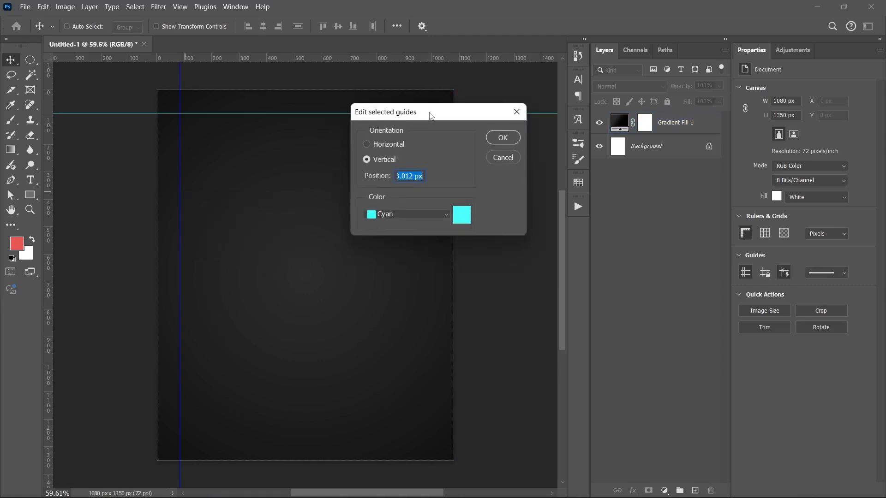
left_click_drag(431, 115, 418, 140)
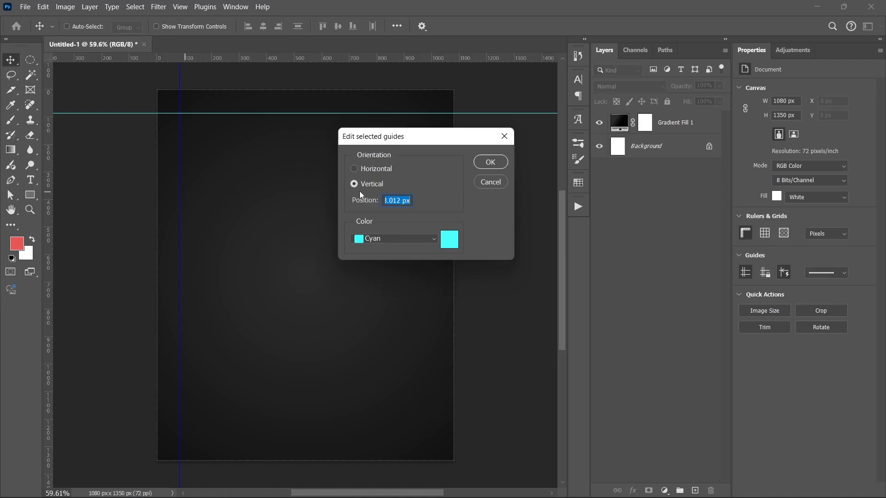
right_click(406, 200)
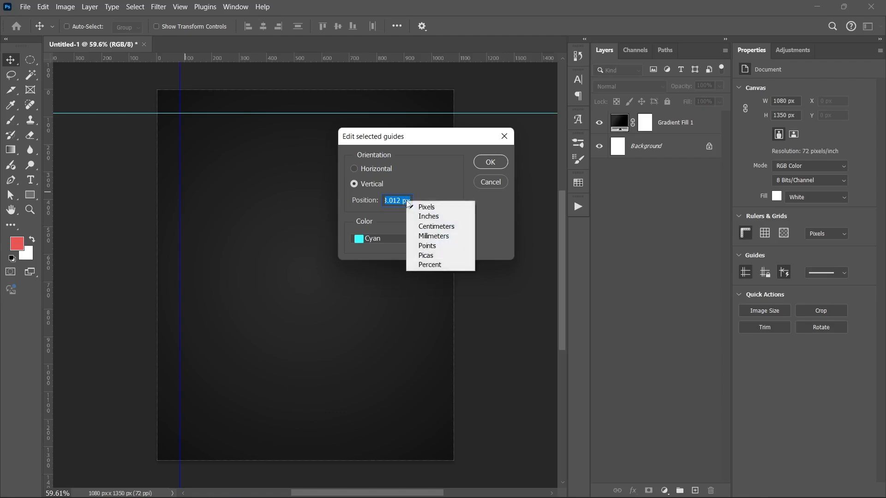
left_click(430, 265)
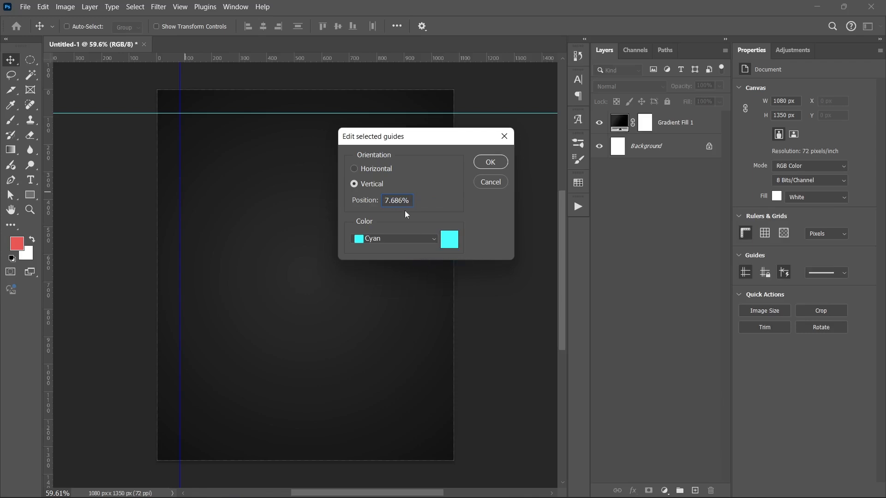
double_click(399, 202)
type("10")
key("Return")
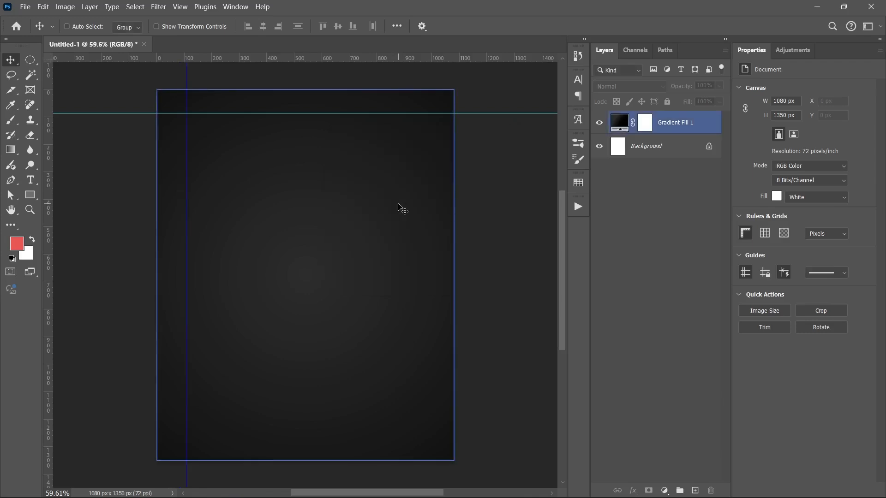
- Remove the horizontal guide by dragging it off into the ruler, then dismiss the move-tool alert
left_click_drag(347, 114, 341, 51)
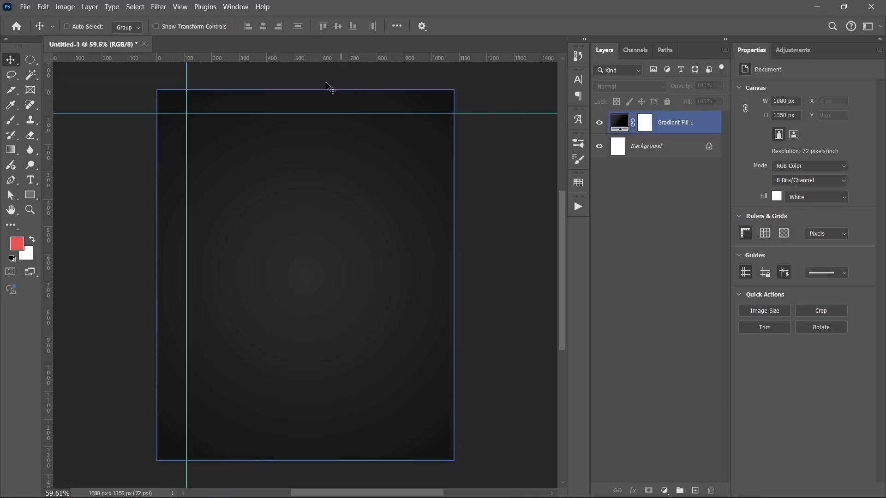
left_click(314, 165)
left_click(426, 200)
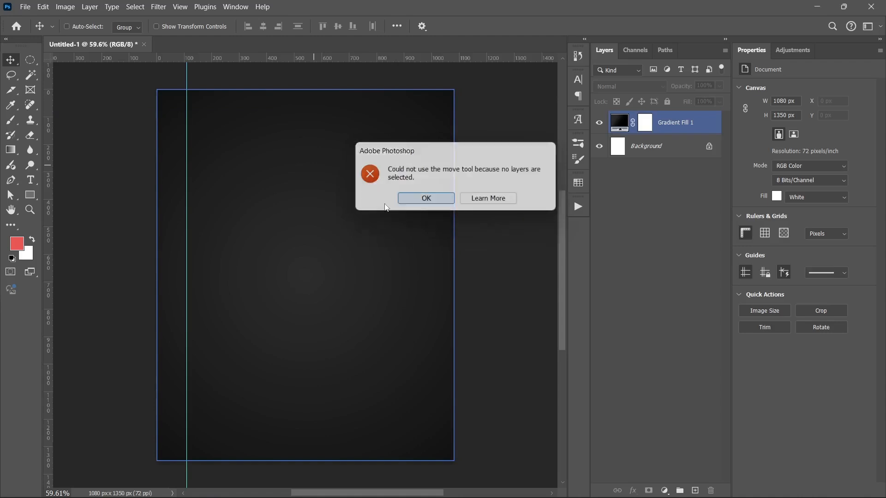
- Add a second vertical guide and set its position to 50% in the Edit Selected Guides dialog
left_click_drag(49, 218, 235, 215)
left_click(235, 215)
right_click(236, 216)
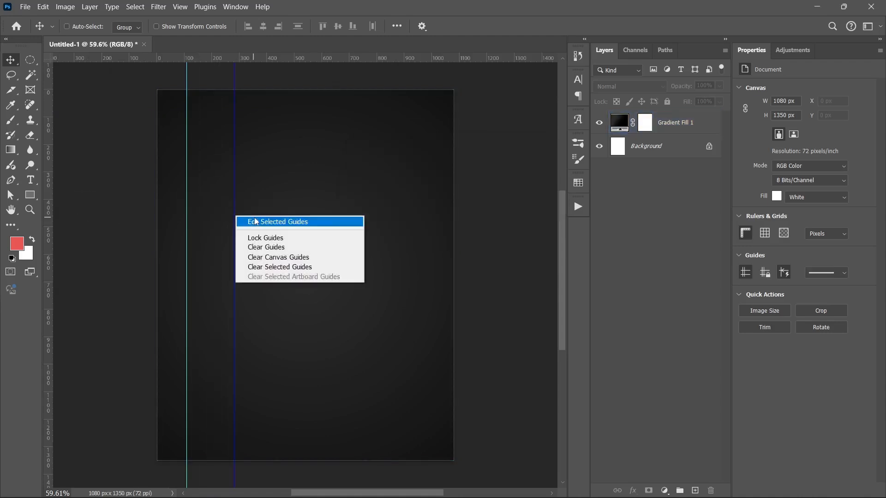
left_click(254, 221)
right_click(406, 203)
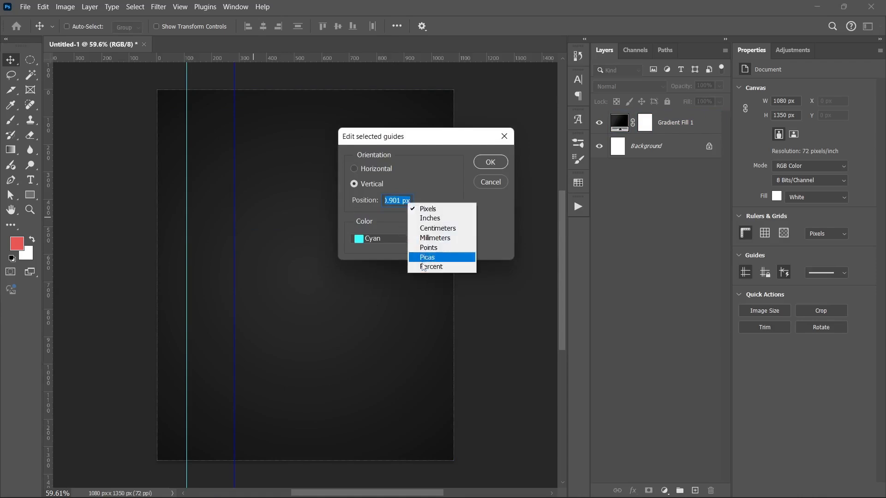
left_click(431, 266)
left_click(397, 202)
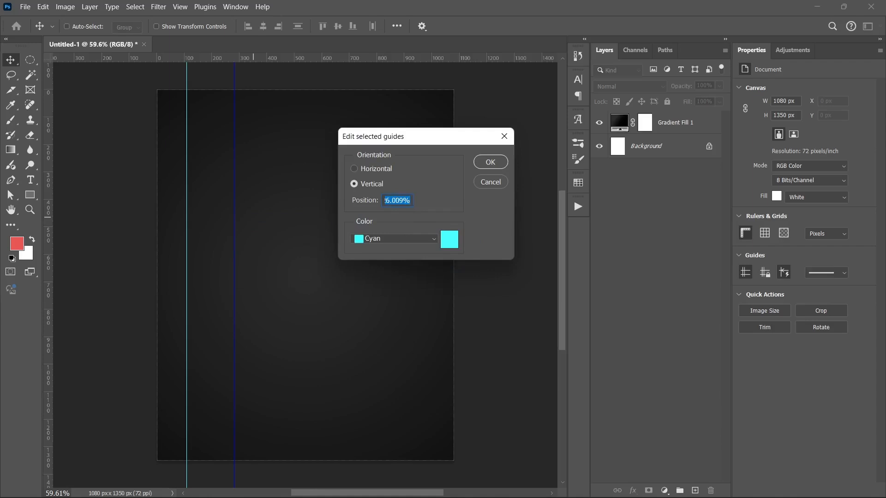
type("50")
key("Return")
left_click(396, 202)
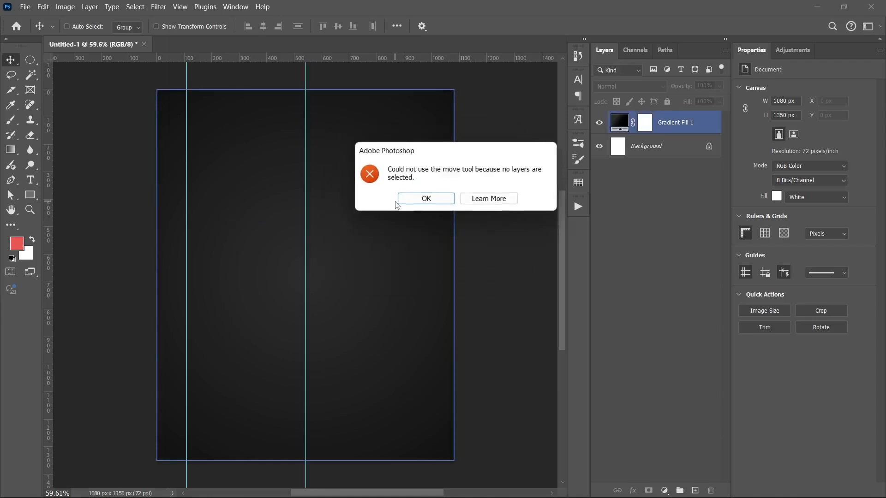
left_click(435, 201)
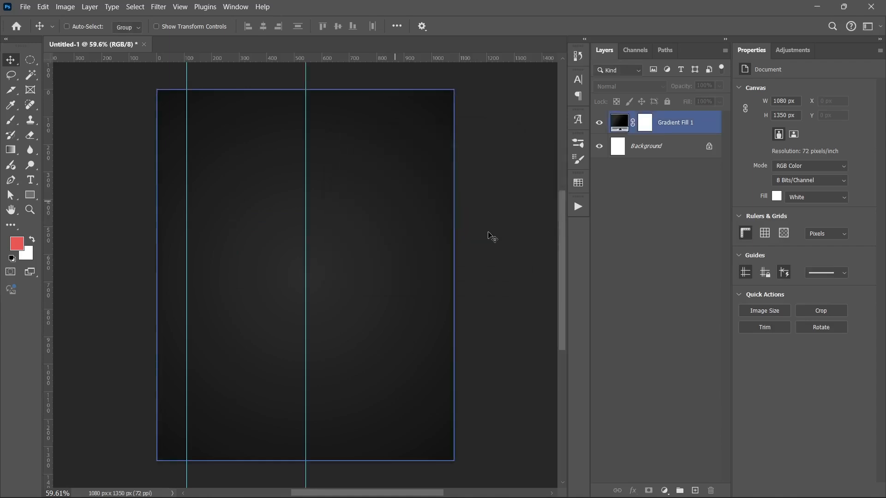
- Add a third vertical guide near the right edge and set its position to 90% in percent units
left_click(378, 471)
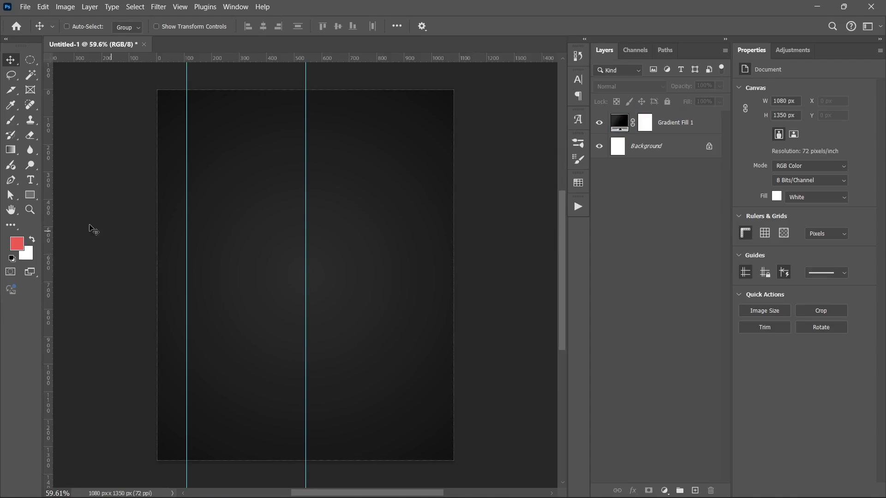
left_click_drag(53, 227, 399, 233)
right_click(399, 236)
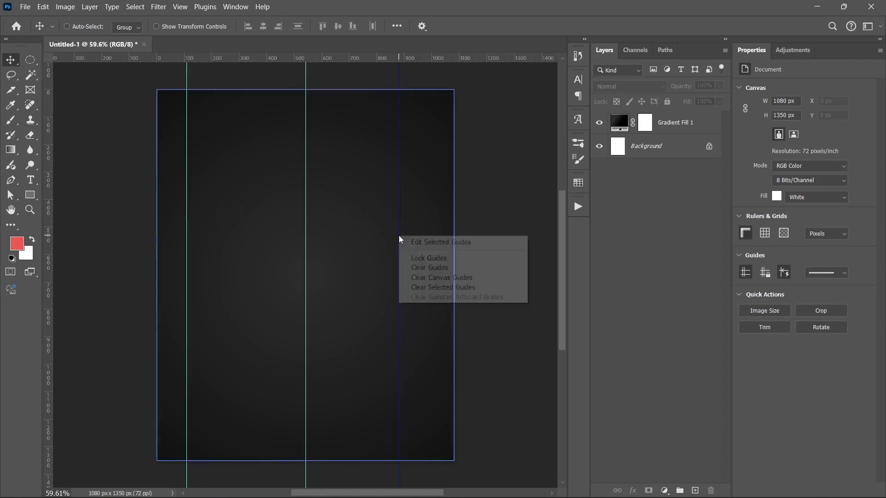
left_click(423, 243)
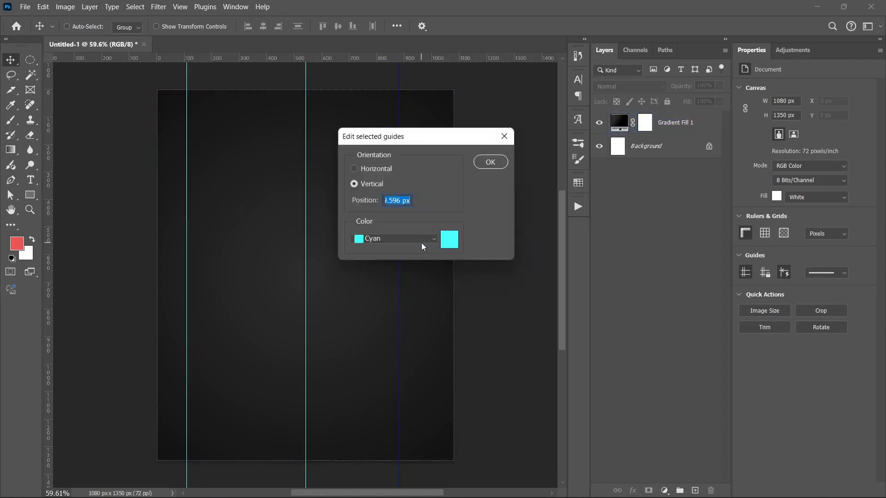
right_click(408, 203)
left_click(431, 267)
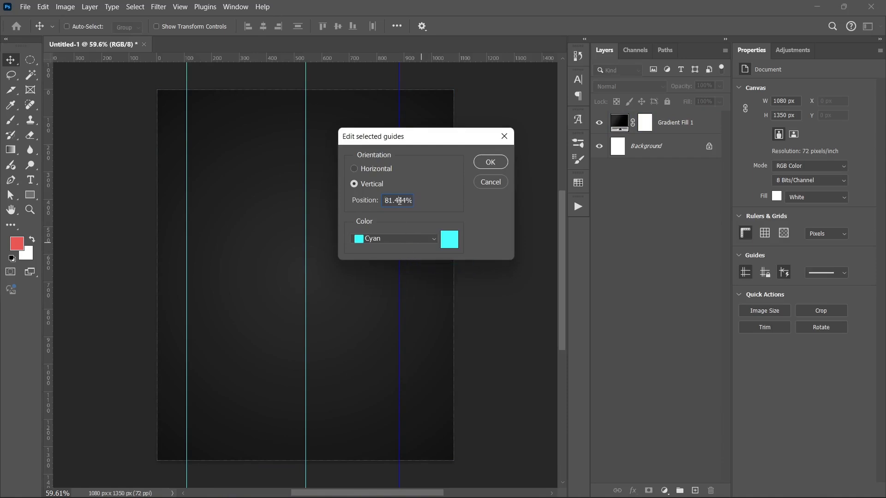
double_click(400, 200)
type("90")
key("Return")
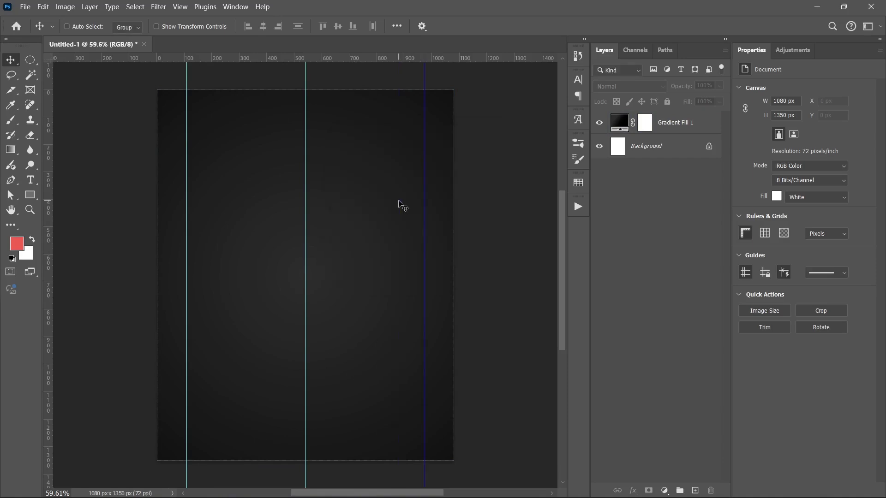
left_click(379, 202)
left_click(438, 204)
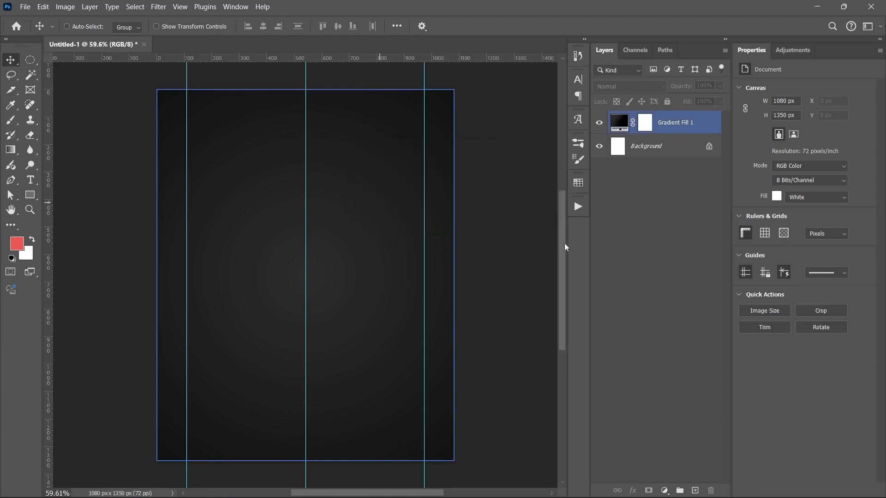
- Remove the middle vertical guide at 50% from the canvas
left_click(641, 278)
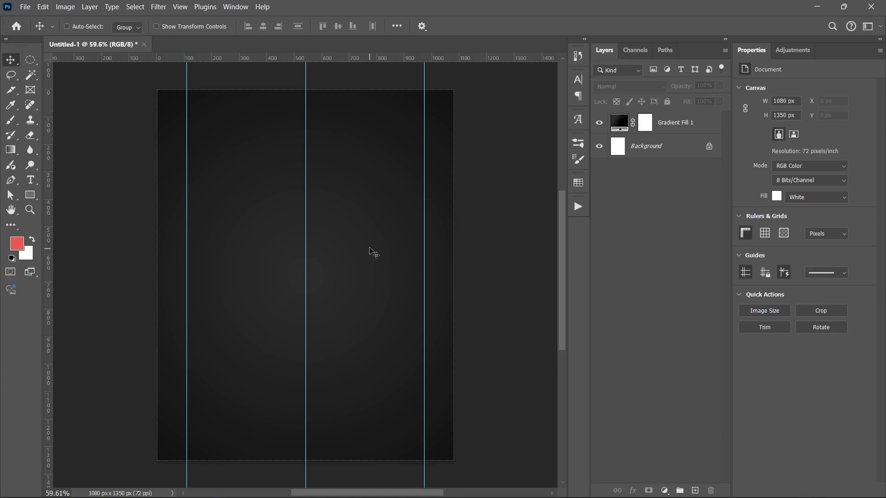
left_click(310, 223, "ctrl")
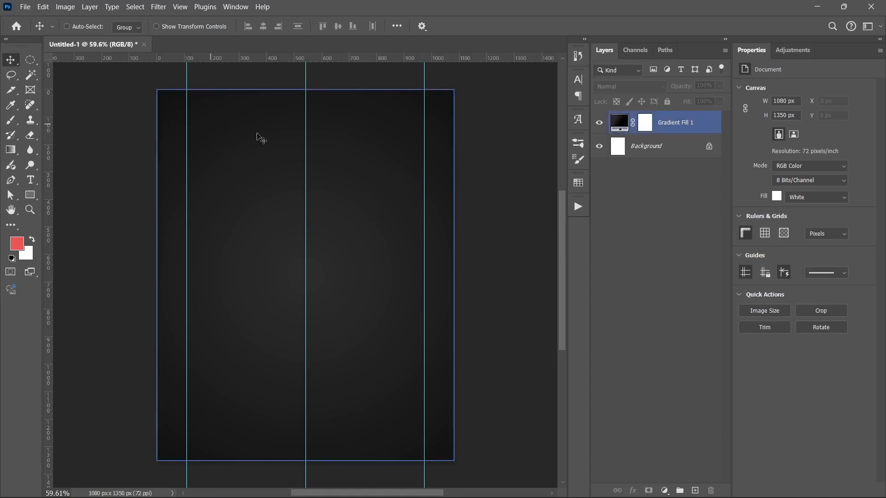
left_click_drag(305, 163, 30, 162)
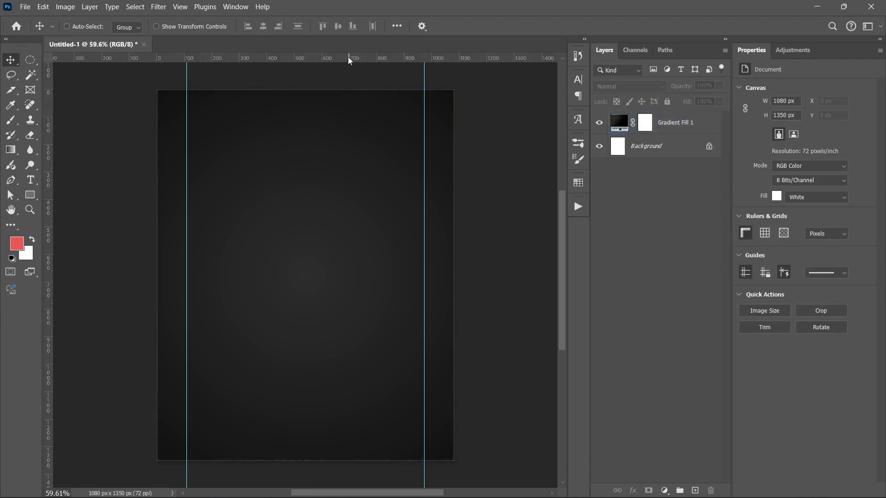
- Add a horizontal guide from the top ruler and set its position to 10% in percent units
left_click_drag(348, 58, 344, 181)
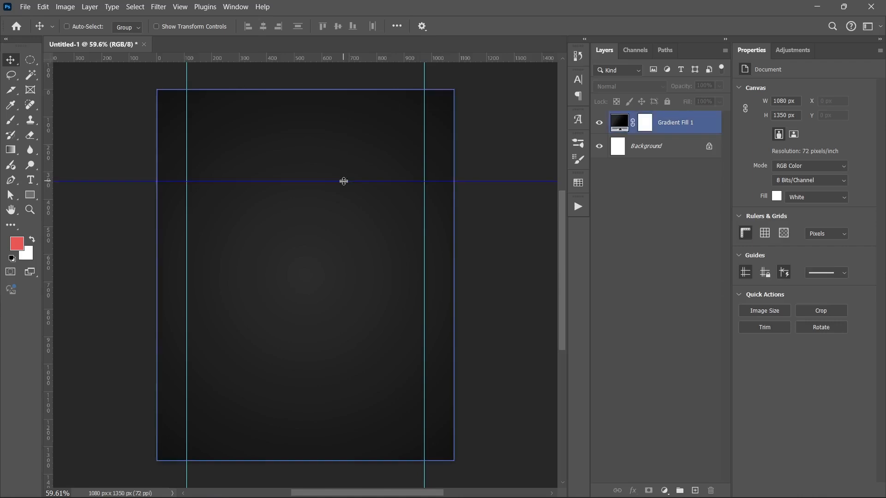
right_click(344, 181)
left_click(390, 179)
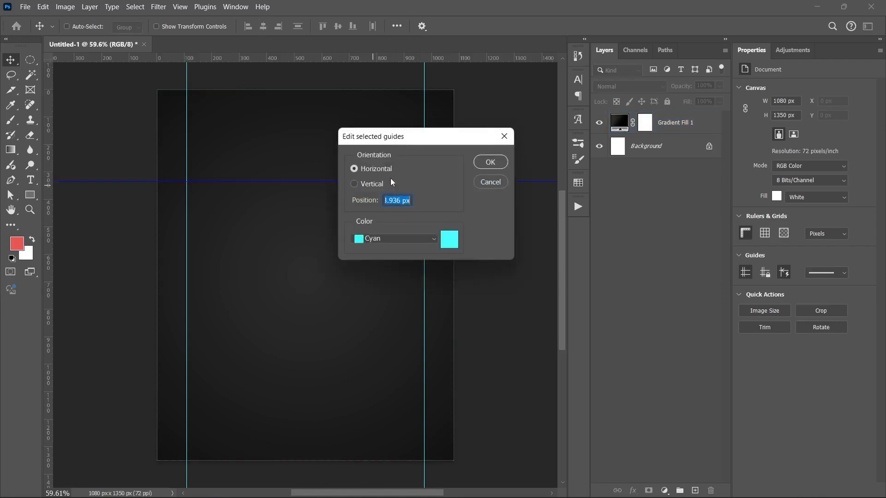
right_click(402, 199)
left_click(438, 264)
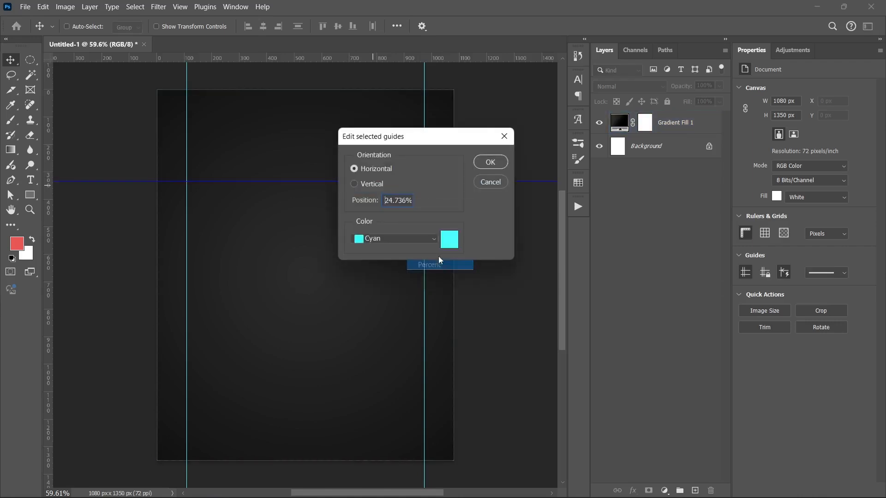
double_click(395, 200)
type("10")
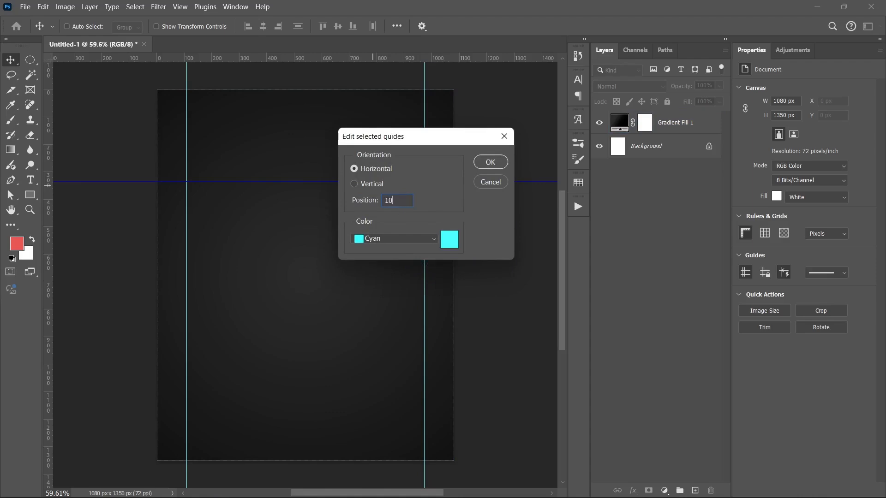
key("Return")
left_click(365, 193)
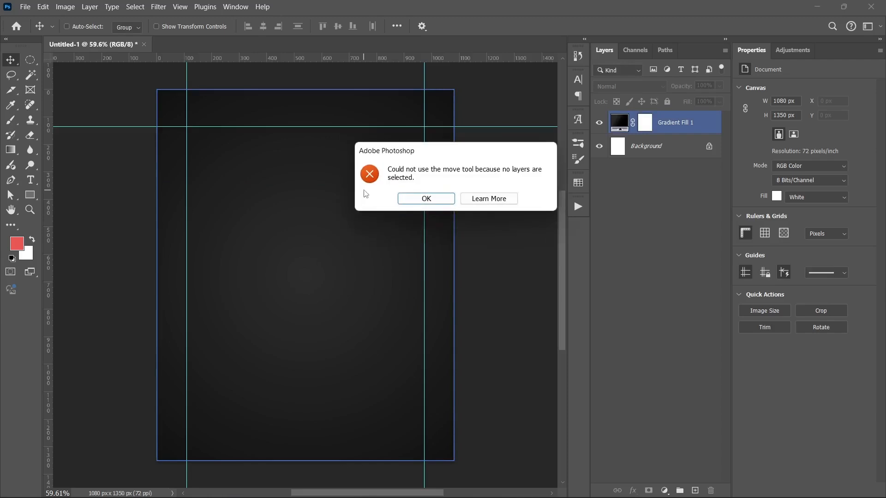
left_click(408, 198)
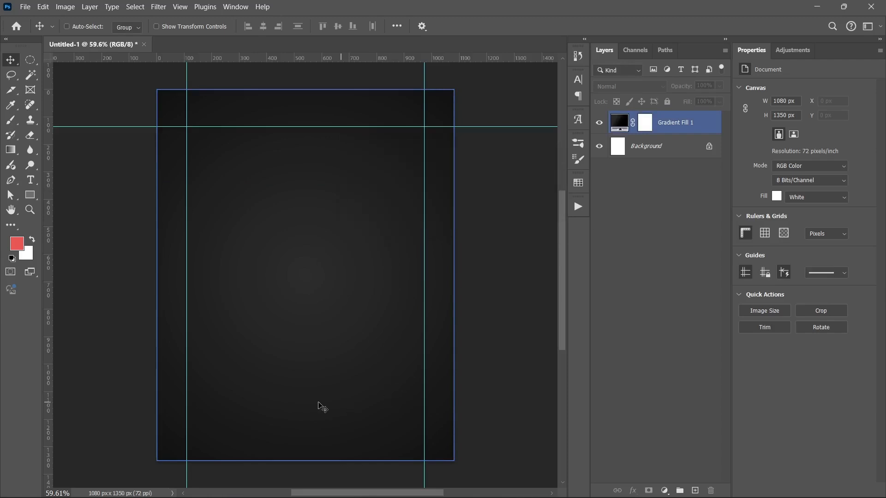
- Zoom in on the poster's top-left corner to inspect the guides against the canvas edges
scroll(96, 306, "up", 2)
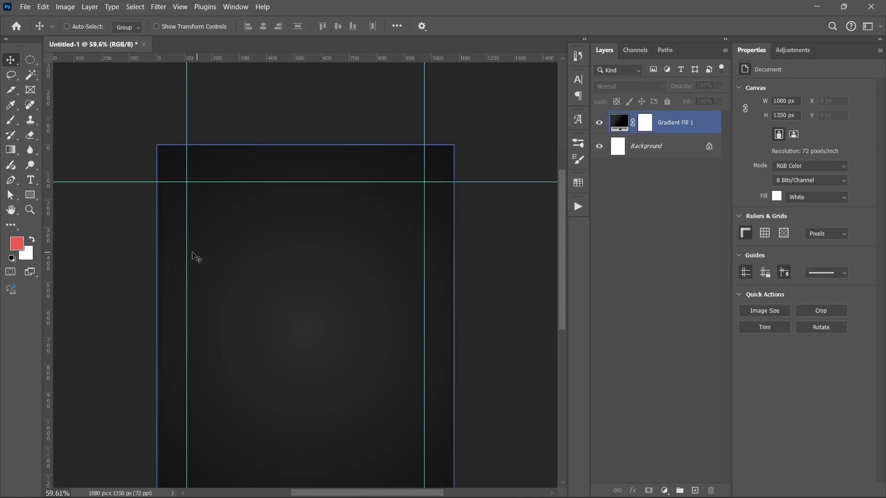
key("ctrl+plus")
scroll(127, 238, "up", 4)
scroll(194, 238, "up", 3)
scroll(127, 186, "up", 6)
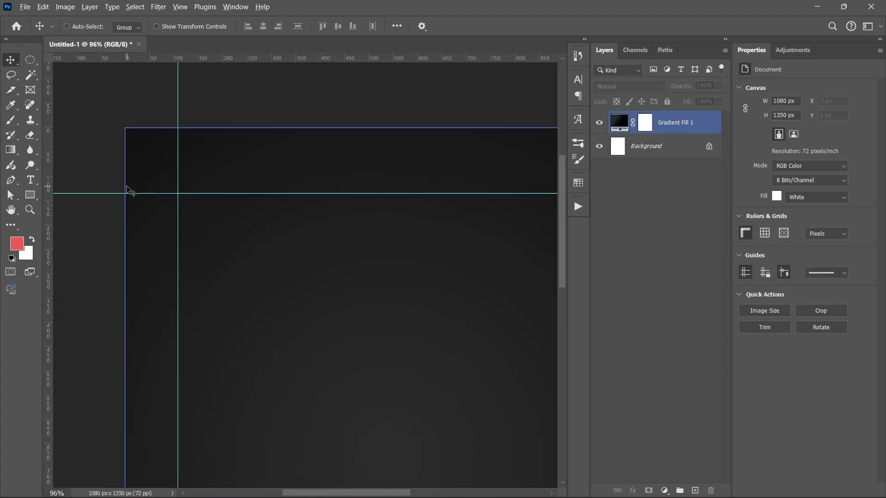
scroll(174, 148, "up", 2)
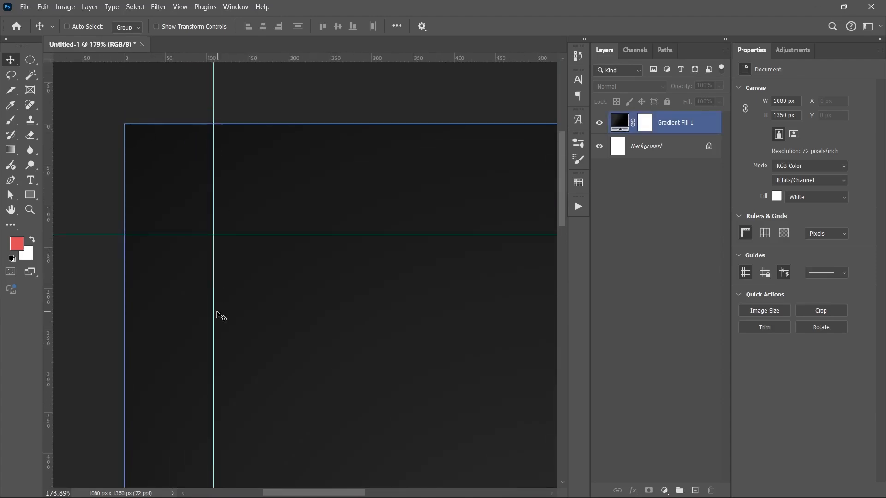
scroll(147, 260, "down", 6)
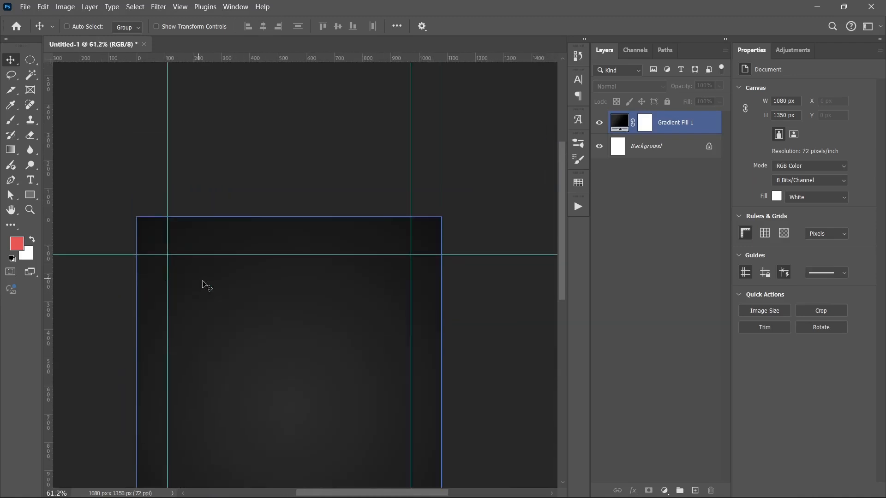
scroll(212, 284, "down", 2)
scroll(225, 282, "down", 2)
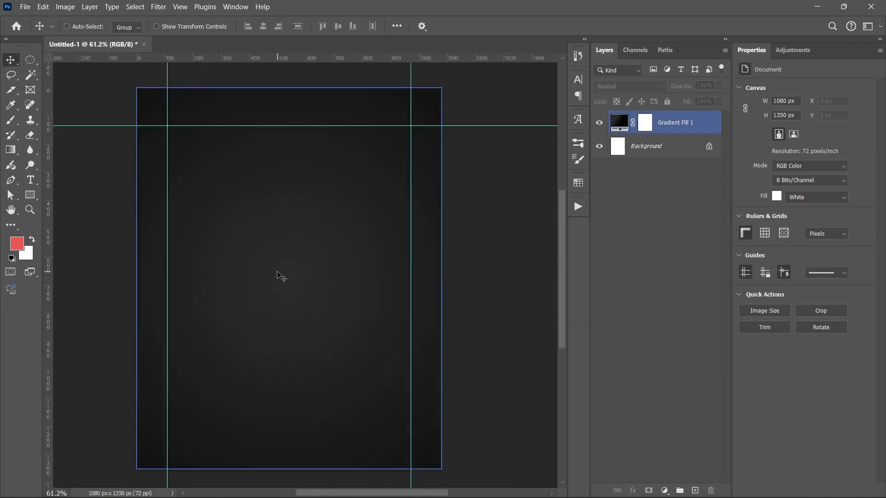
scroll(281, 277, "up", 1)
- Remove the horizontal guide from the canvas
left_click(626, 318)
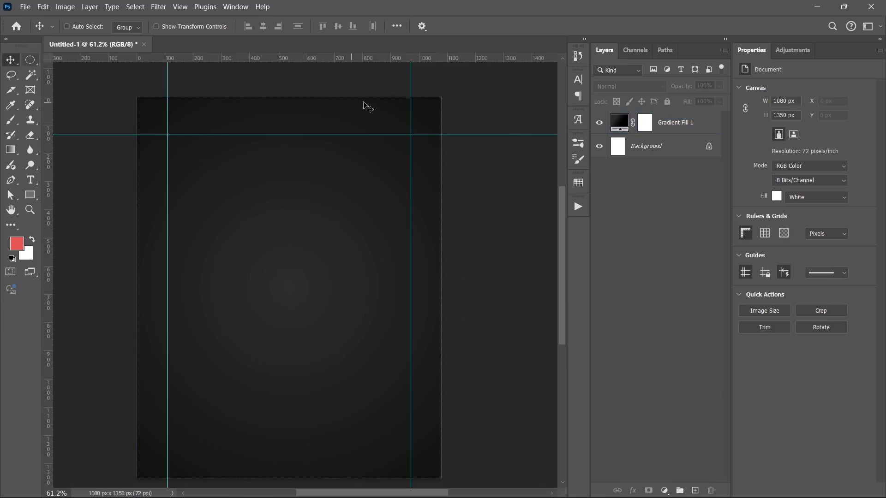
left_click(375, 138, "ctrl")
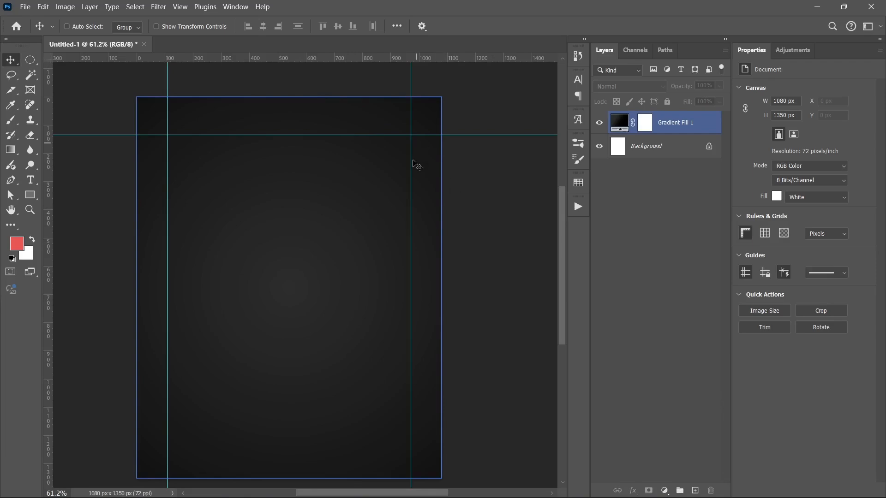
left_click(477, 285, "ctrl")
left_click(331, 146, "ctrl")
left_click_drag(326, 136, 336, 31)
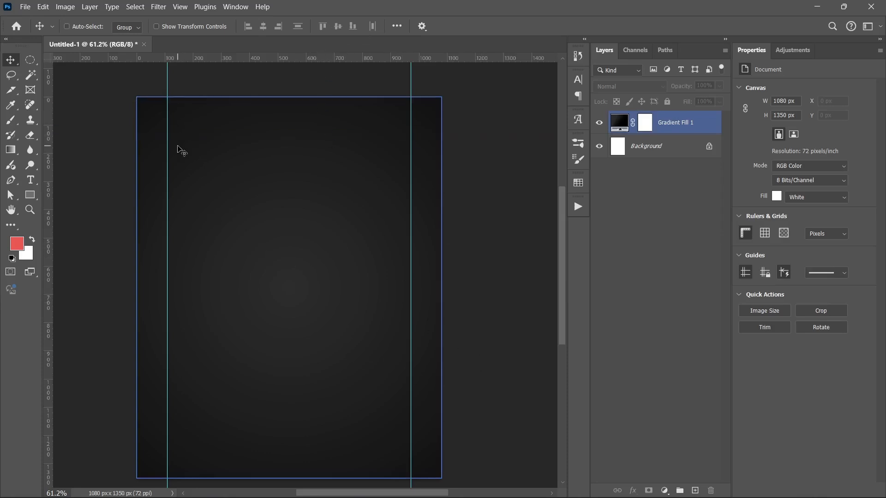
- Draw a red rectangle about 179 × 176 px near the poster's top-left corner with the Rectangle tool
left_click(62, 174, "ctrl")
left_click(30, 195)
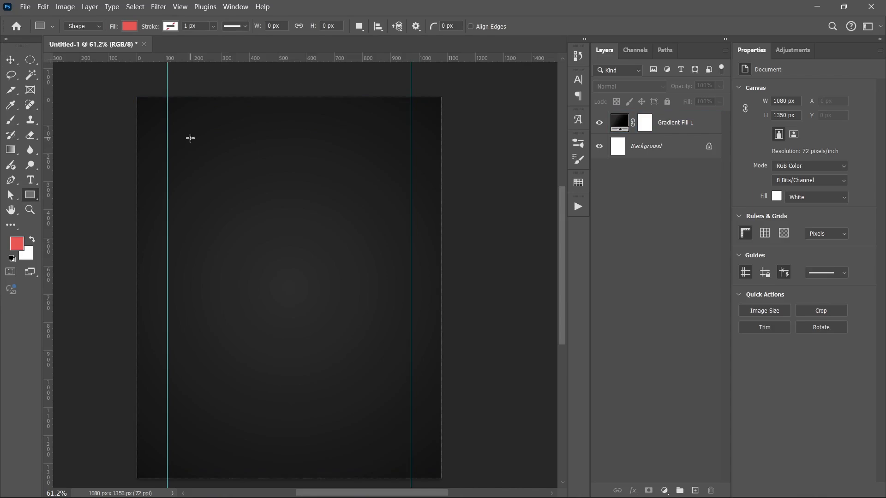
right_click(209, 151)
left_click(194, 132)
left_click_drag(195, 131, 245, 180)
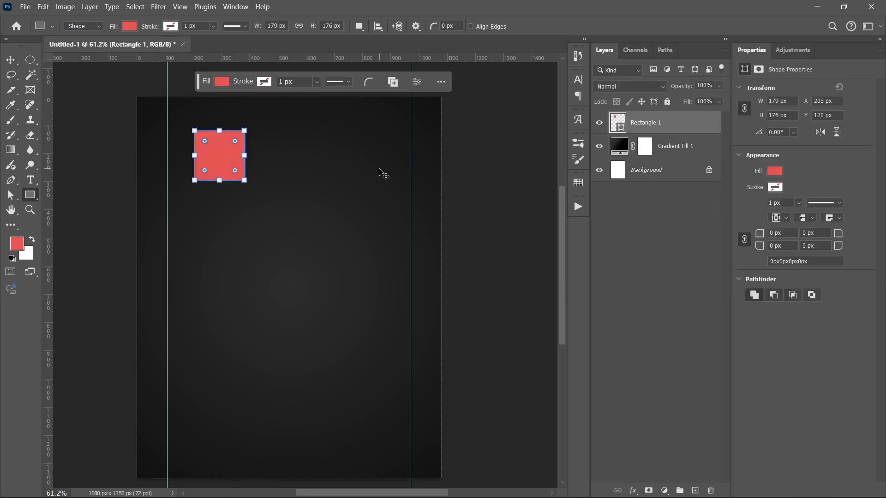
- Remove the right vertical guide at 90% from the canvas
key("v")
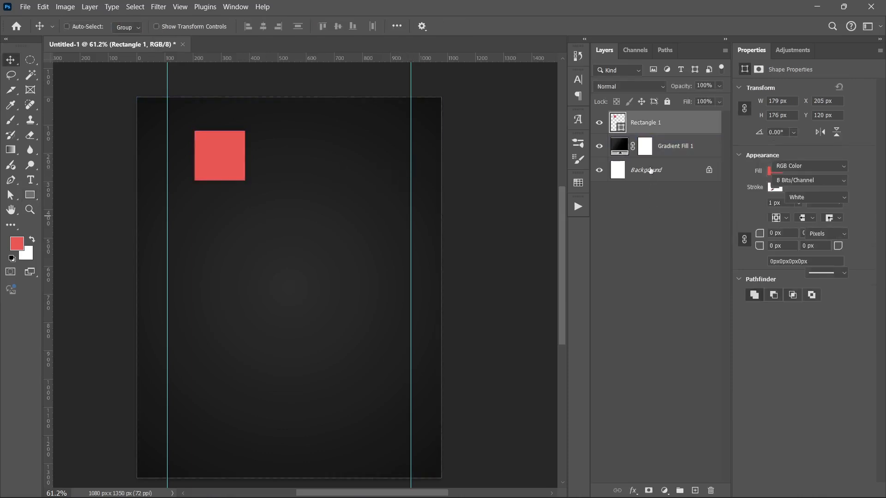
left_click(664, 147)
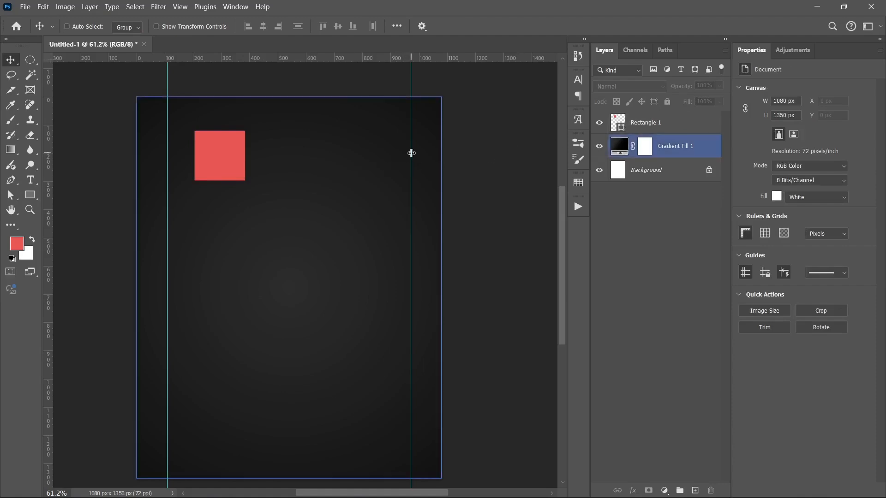
left_click_drag(411, 154, 14, 159)
- Move the red rectangle so it sits exactly in the canvas's top-left corner
left_click(221, 164, "ctrl")
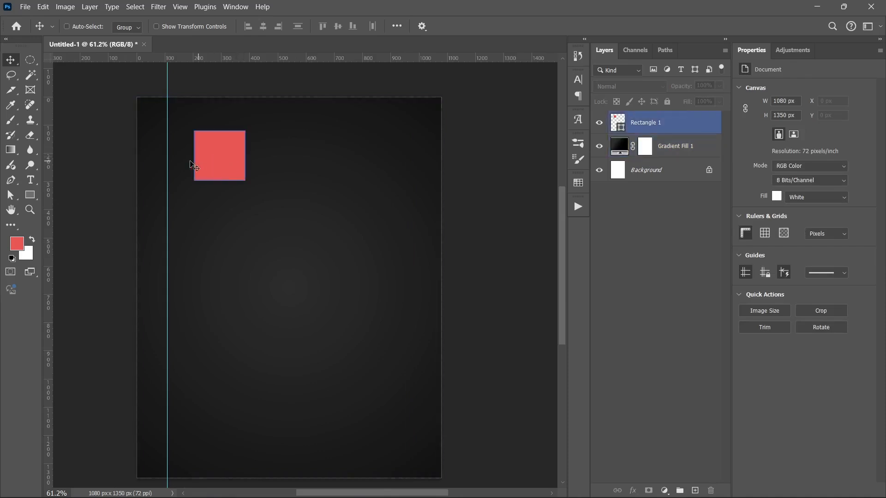
left_click(214, 161)
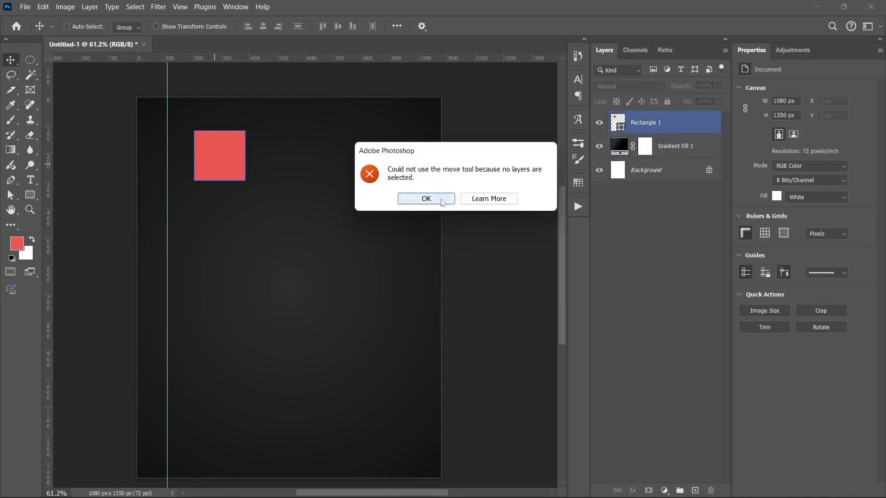
left_click(426, 200)
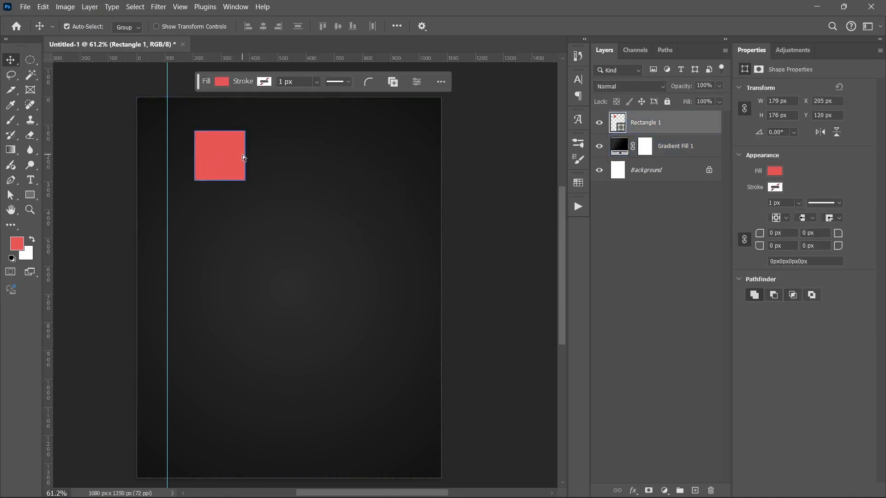
key("ctrl+t")
left_click(563, 26)
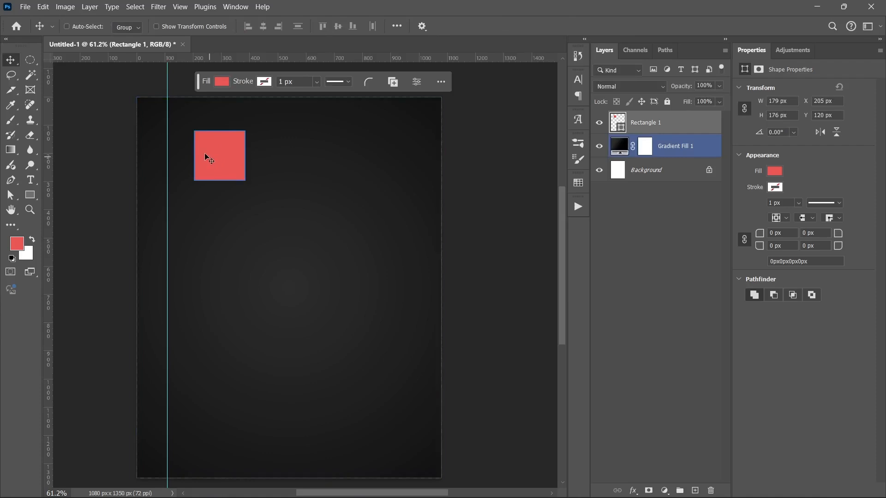
left_click_drag(204, 153, 206, 205)
- Scale the rectangle down to about 61% from its corner, keeping it in the top-left corner
scroll(153, 123, "up", 5)
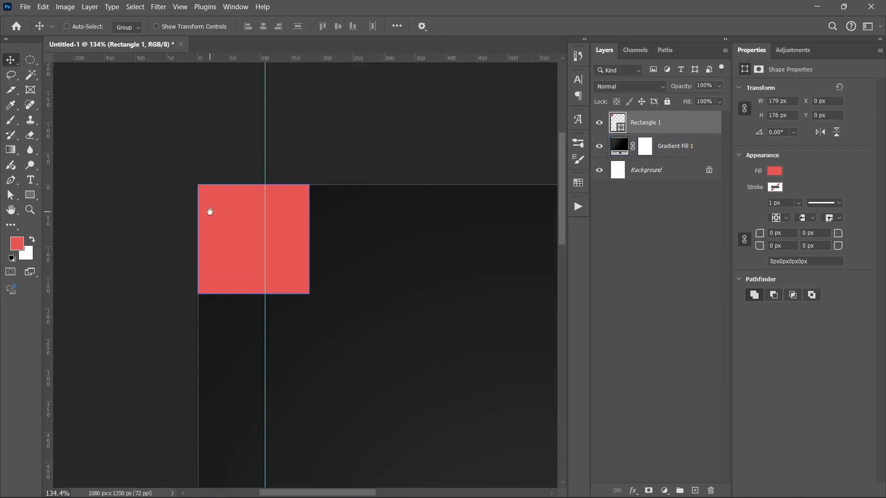
key("ctrl+t")
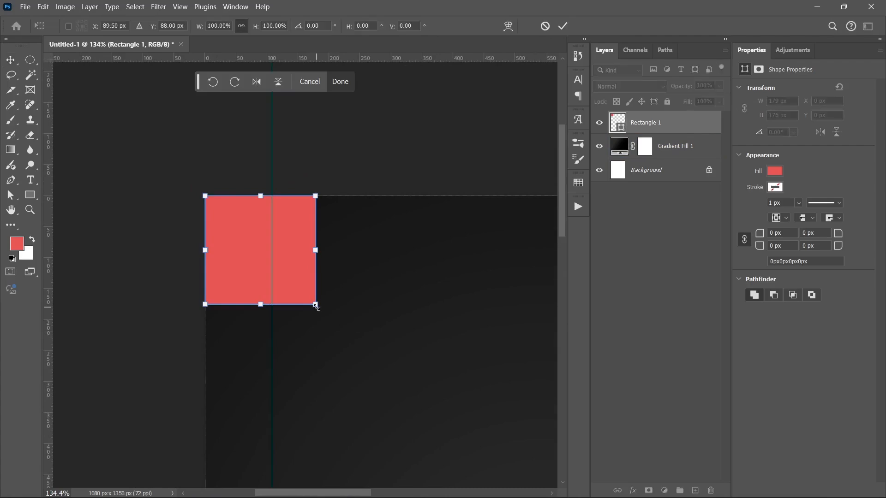
left_click_drag(316, 307, 260, 276)
key("Return")
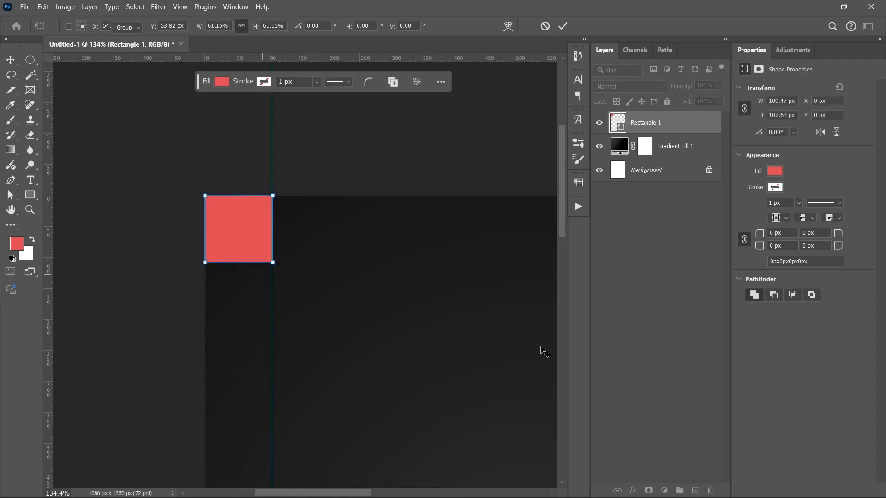
- Add a horizontal guide snapped to the rectangle's bottom edge
scroll(442, 342, "down", 5)
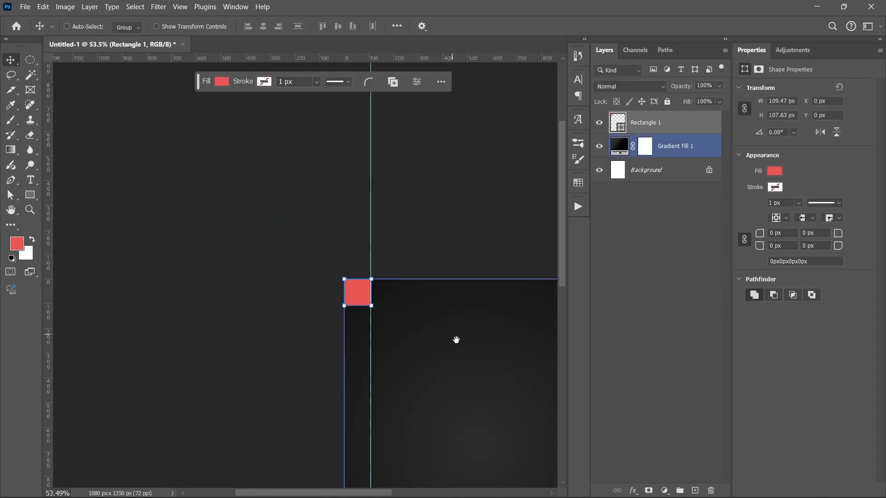
left_click_drag(456, 340, 253, 180)
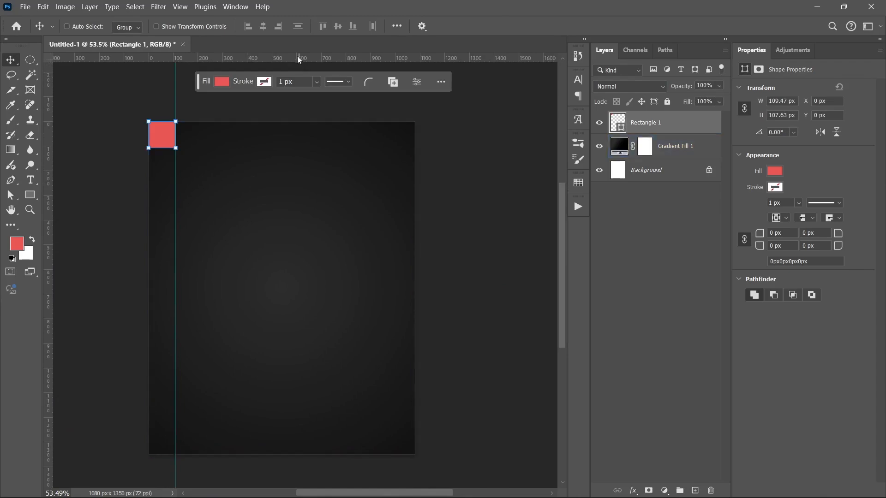
left_click_drag(299, 59, 289, 147)
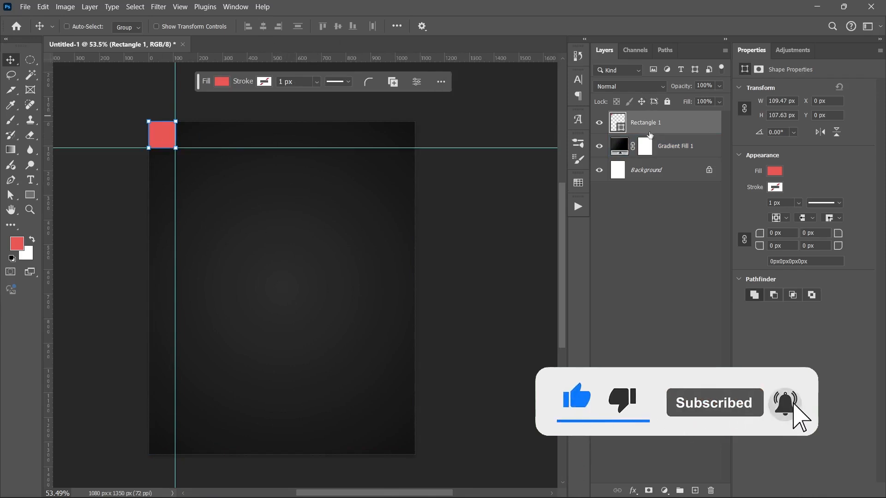
- Align the rectangle to the canvas's bottom-right corner using right and bottom edge alignment to Canvas
left_click(672, 248)
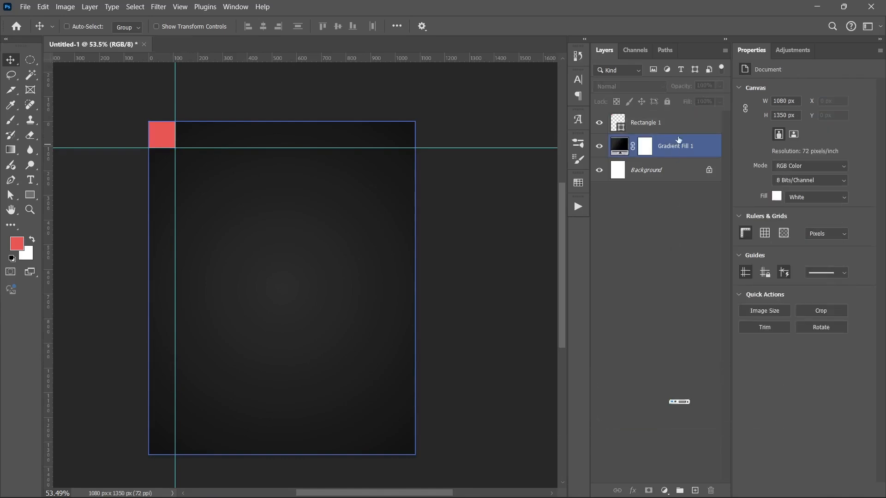
left_click(636, 121)
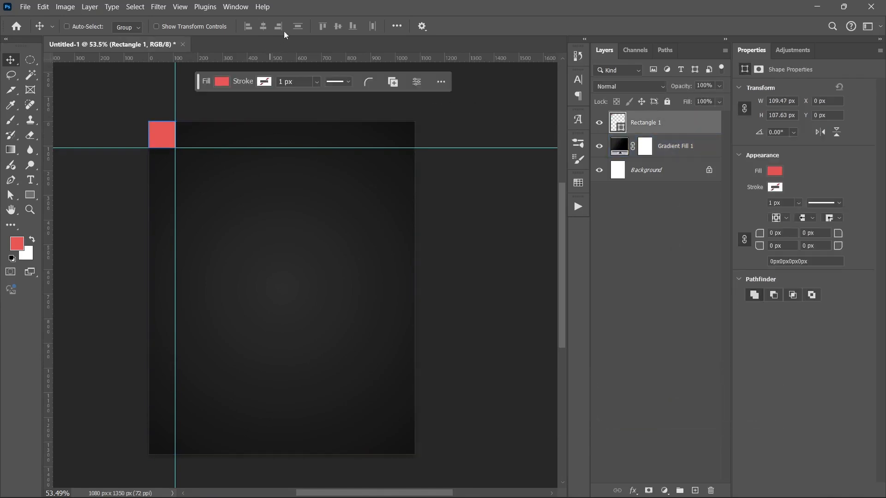
left_click(405, 28)
left_click(430, 131)
left_click(432, 152)
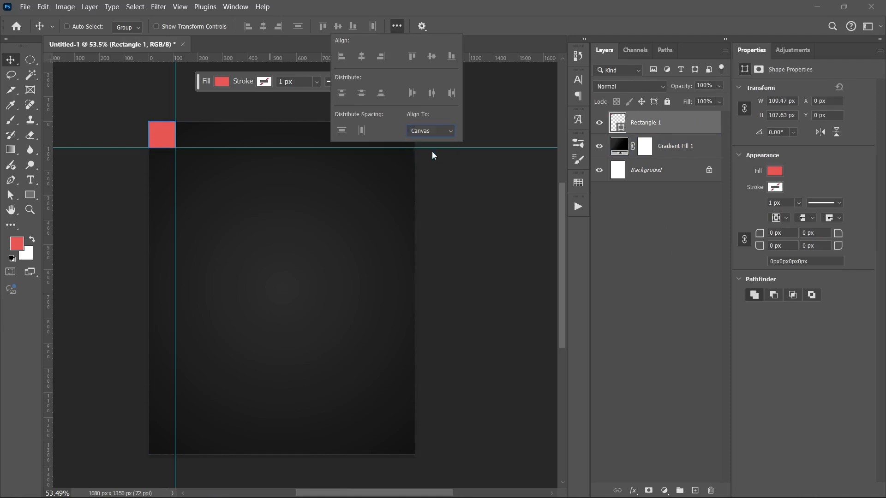
left_click(279, 26)
left_click(353, 26)
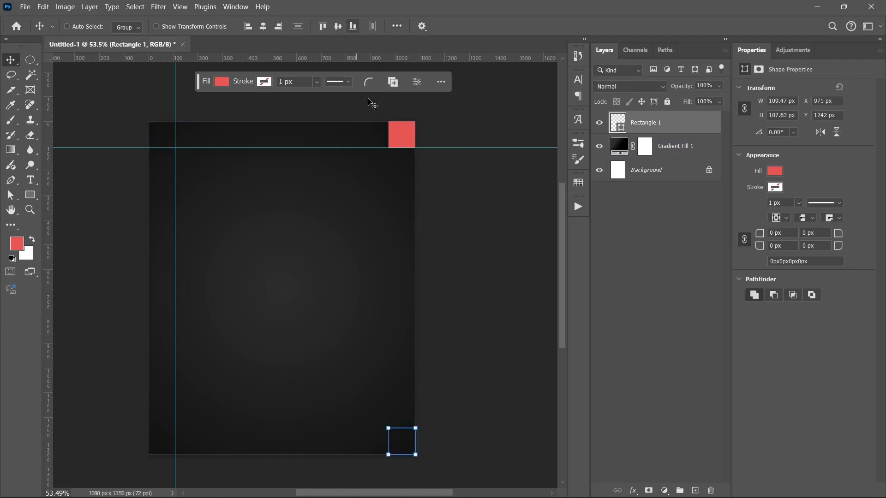
- Add guides along the rectangle's top and left edges, and hide the rectangle layer
left_click_drag(412, 59, 392, 429)
left_click_drag(50, 332, 388, 370)
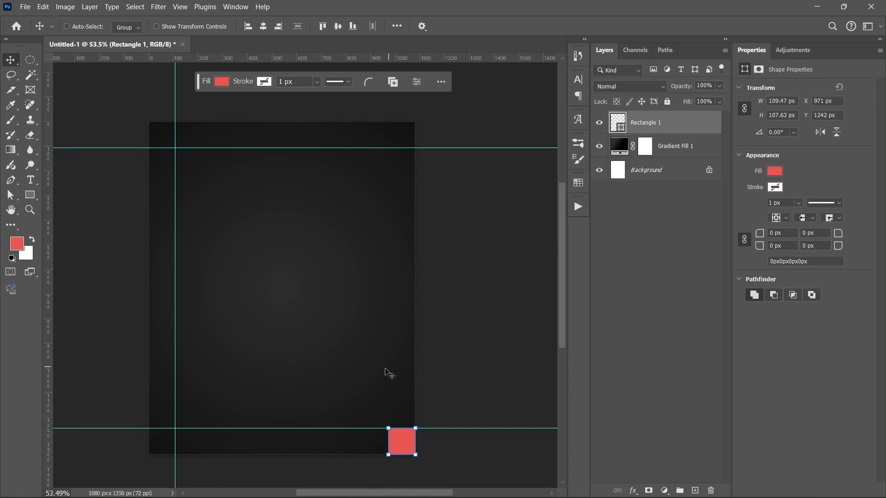
left_click(679, 343)
left_click(599, 124)
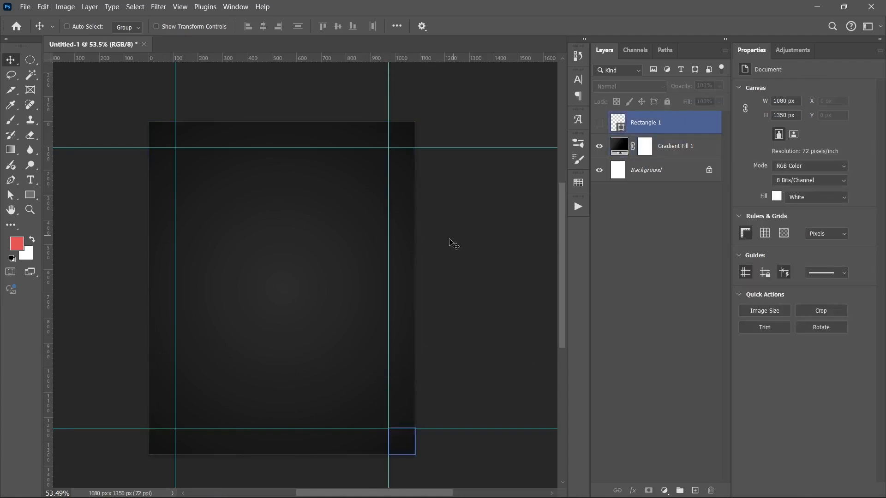
- Remove the right vertical guide placed at the rectangle's left edge
scroll(272, 291, "down", 2)
left_click_drag(251, 293, 275, 277)
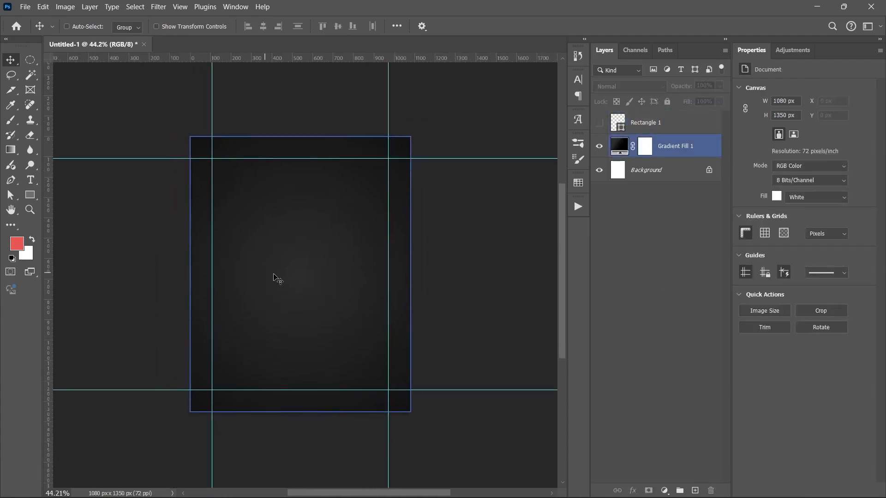
scroll(362, 389, "up", 7)
scroll(461, 421, "down", 3)
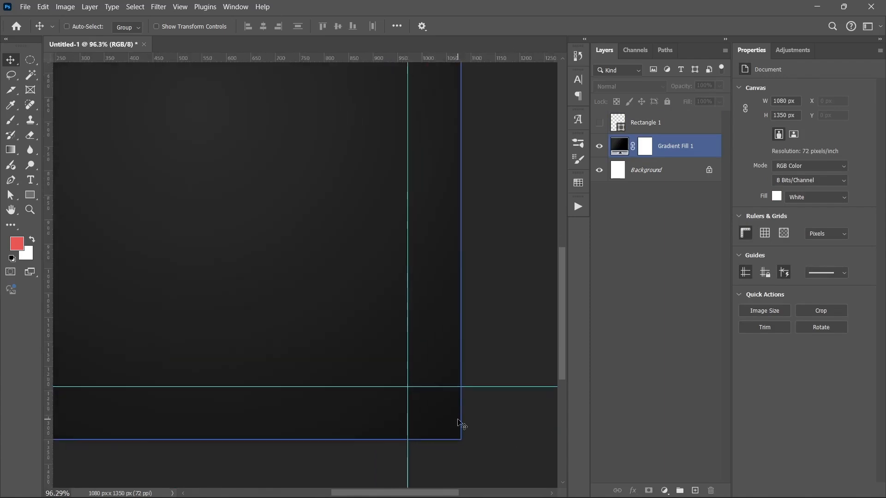
left_click_drag(209, 194, 349, 281)
left_click(632, 279)
left_click(358, 293, "ctrl")
left_click(541, 361, "ctrl")
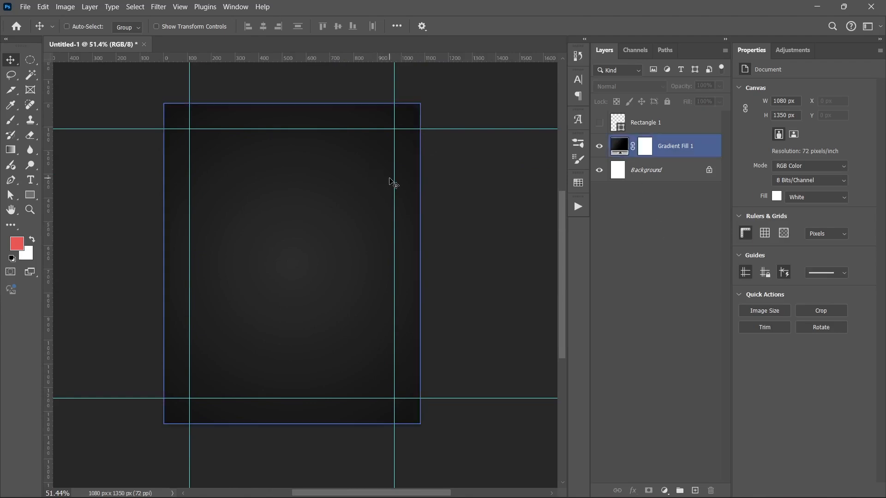
left_click_drag(394, 182, 43, 187)
- Clear all existing guides from the canvas
left_click(239, 131)
left_click(311, 222)
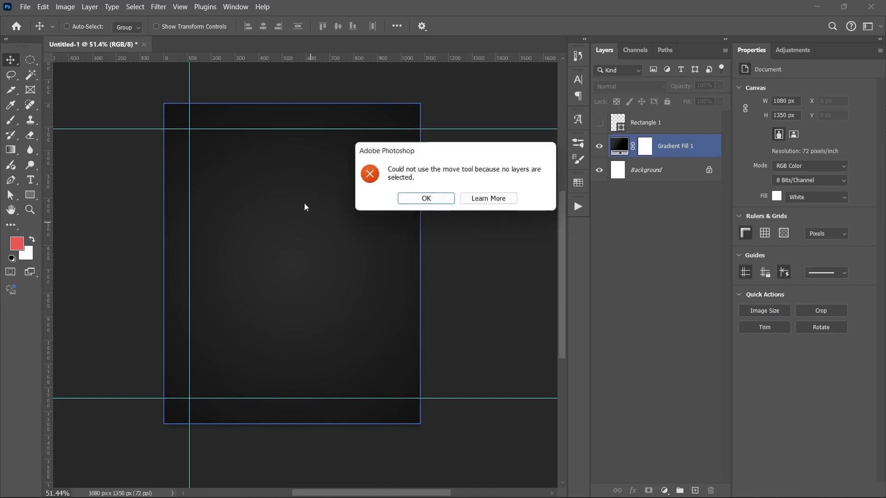
key("Return")
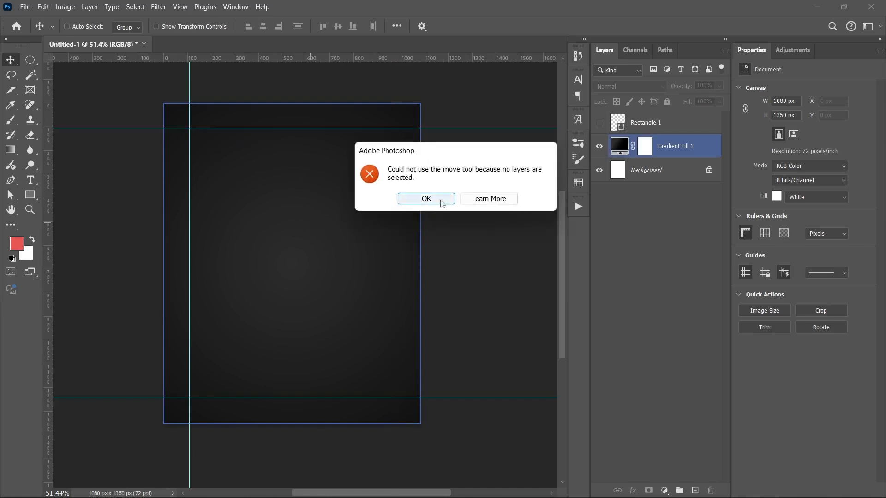
left_click(184, 7)
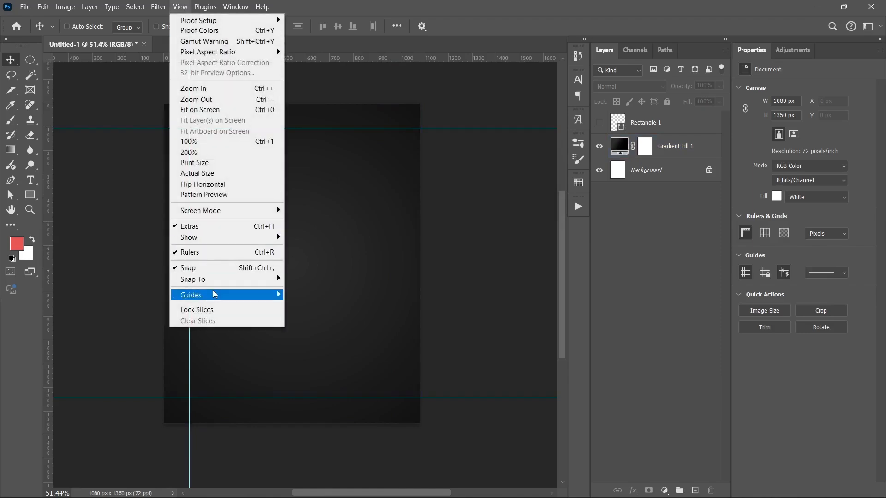
mouse_move(212, 295)
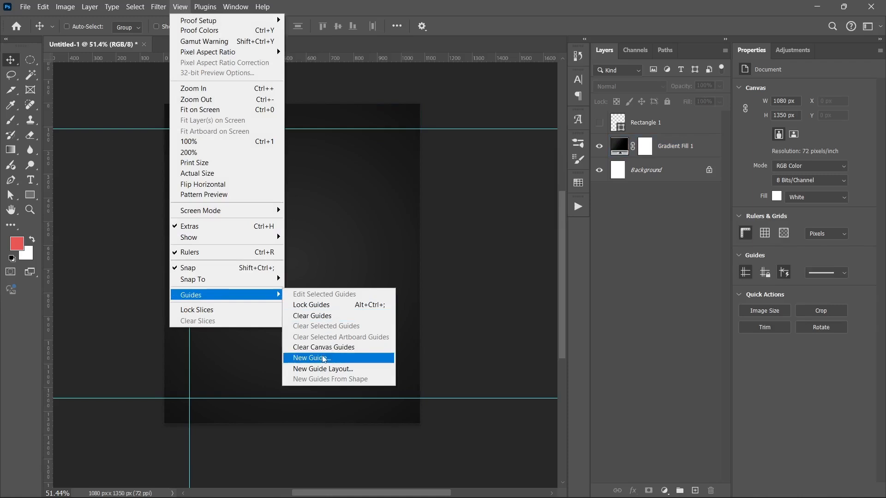
left_click(319, 321)
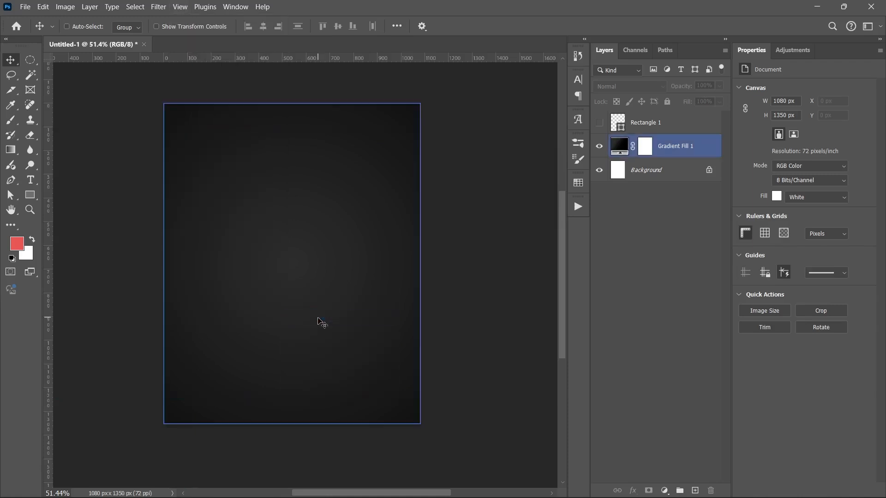
- Add a new vertical guide positioned at 60 percent of the canvas width
left_click(702, 328)
left_click(180, 7)
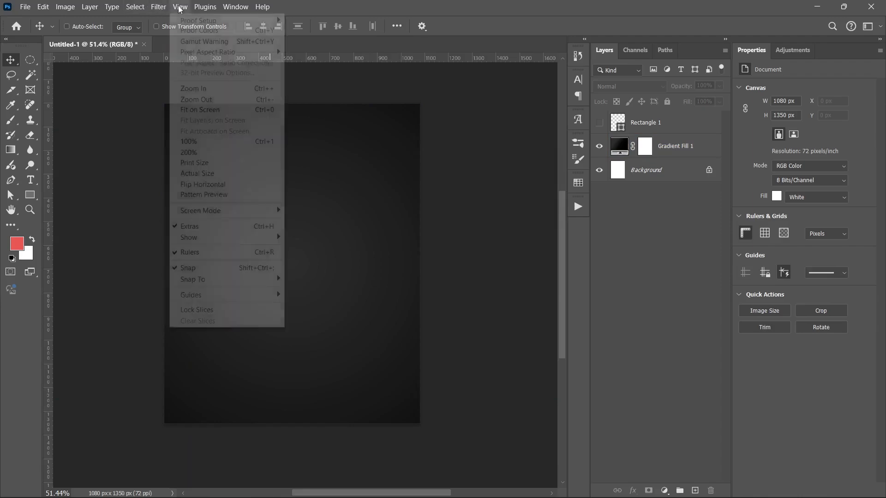
mouse_move(218, 296)
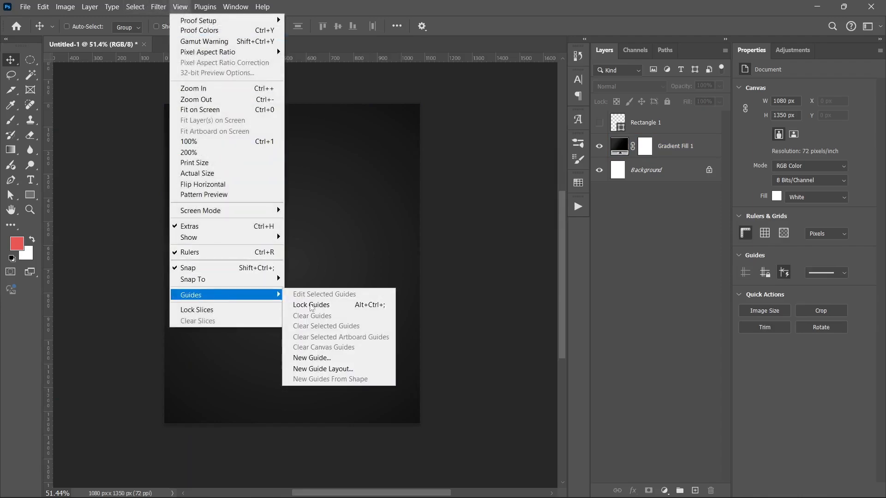
left_click(307, 359)
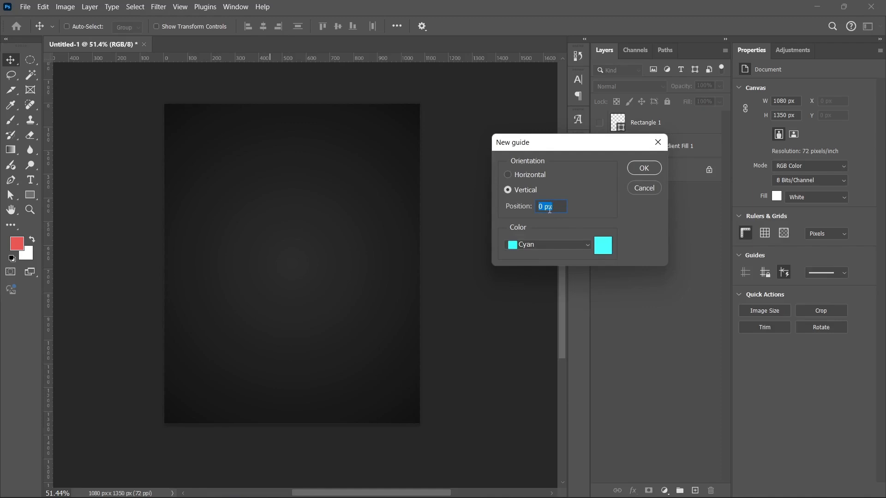
right_click(549, 209)
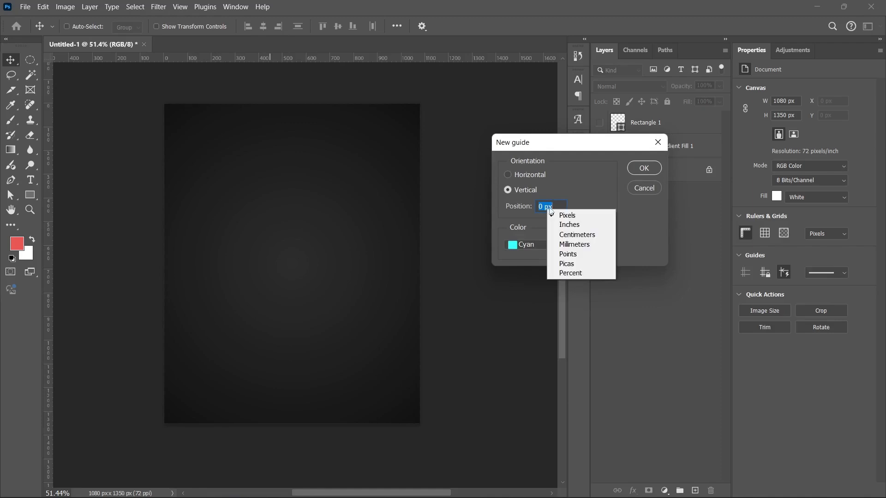
left_click(569, 273)
type("60")
key("Return")
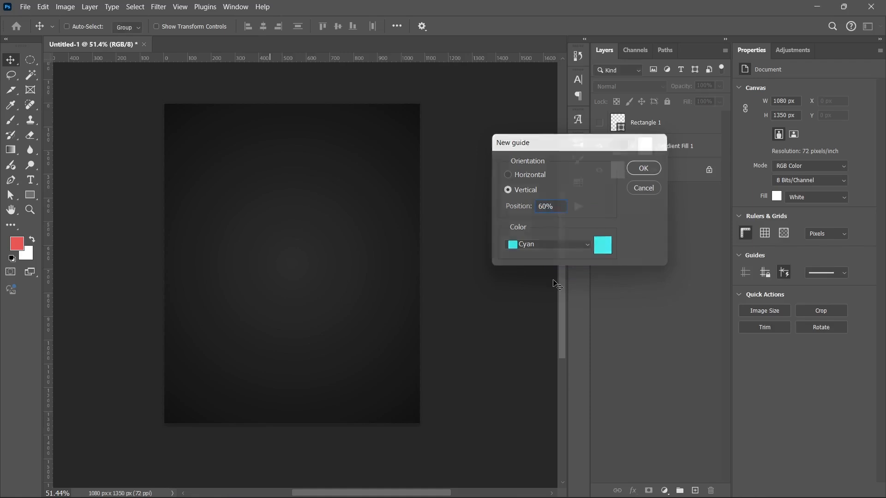
- Drag the 60 percent vertical guide off the canvas to remove it
left_click(374, 210, "ctrl")
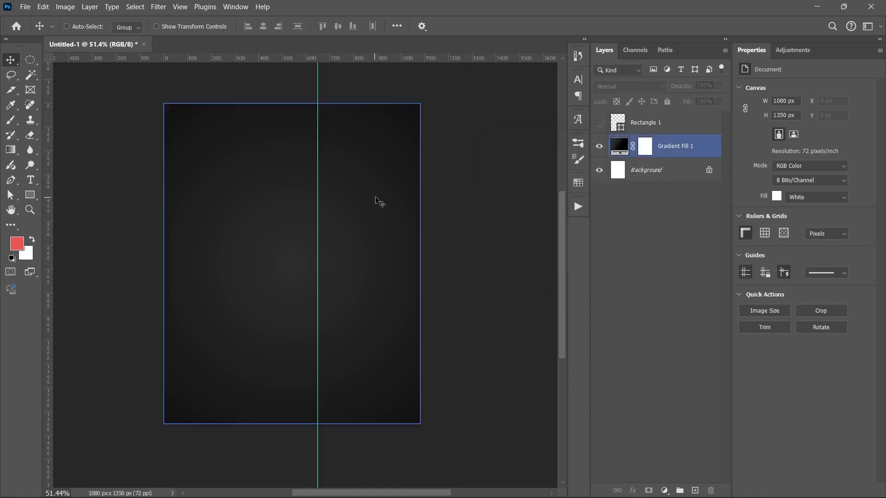
left_click(327, 82, "ctrl")
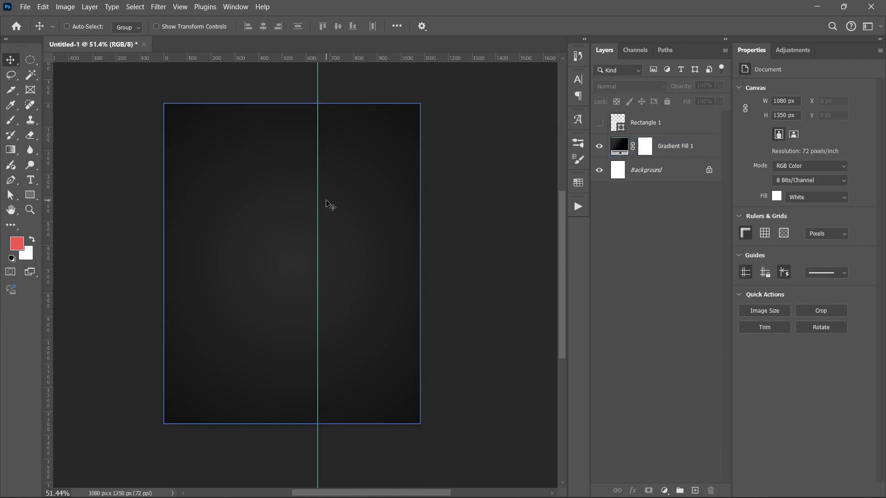
left_click(325, 201, "ctrl")
left_click_drag(318, 195, 1, 144)
- Open a new guide layout and set it to 6 columns and 6 rows
left_click(159, 7)
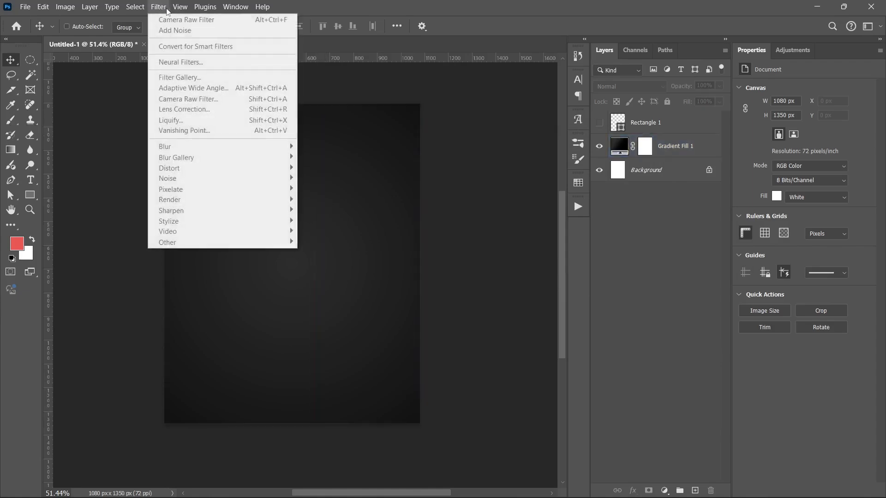
mouse_move(180, 6)
mouse_move(233, 296)
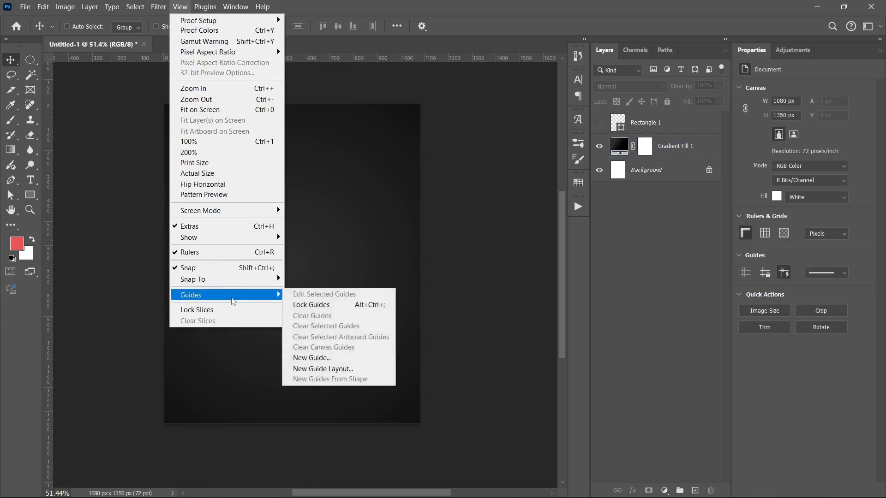
left_click(331, 369)
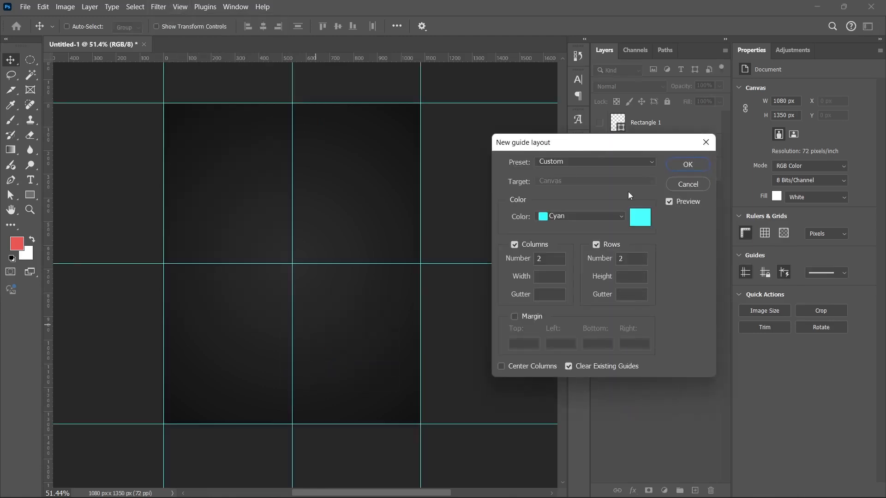
left_click_drag(569, 145, 524, 129)
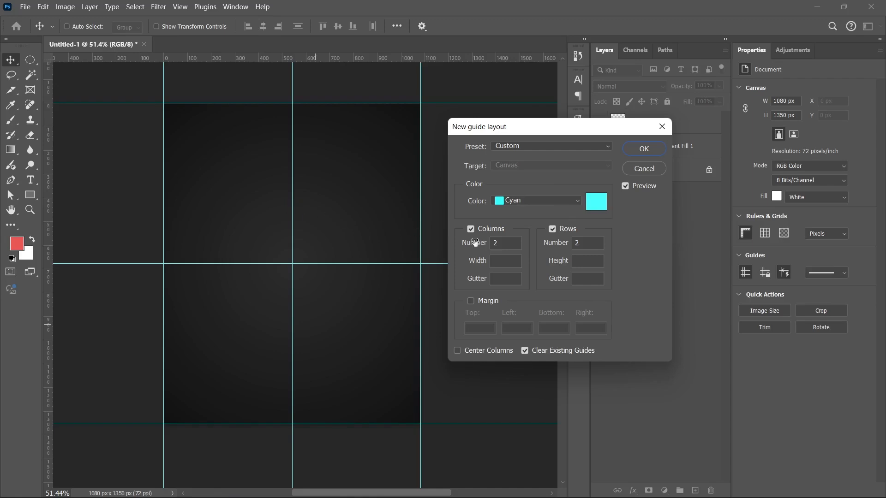
left_click_drag(505, 245, 471, 248)
type("6")
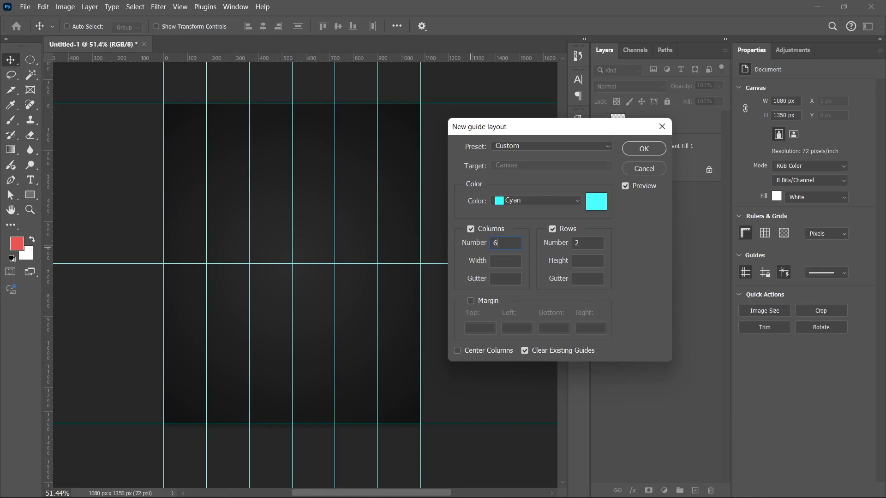
left_click(577, 243)
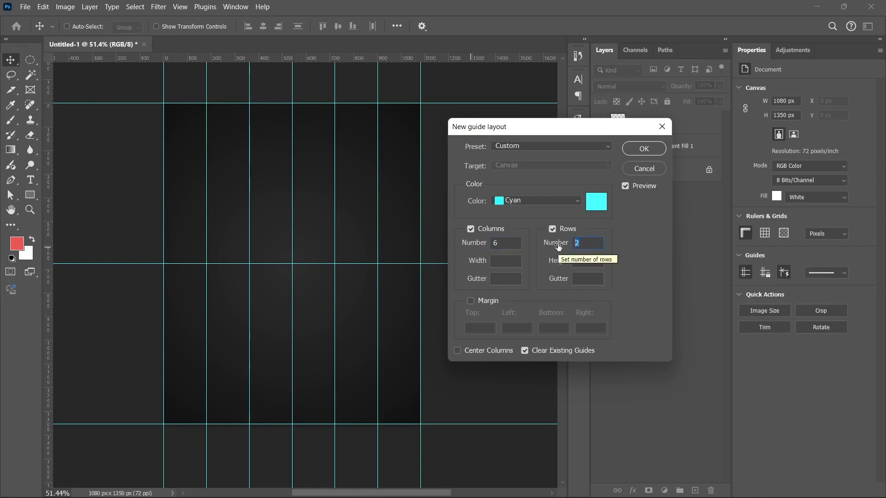
type("6")
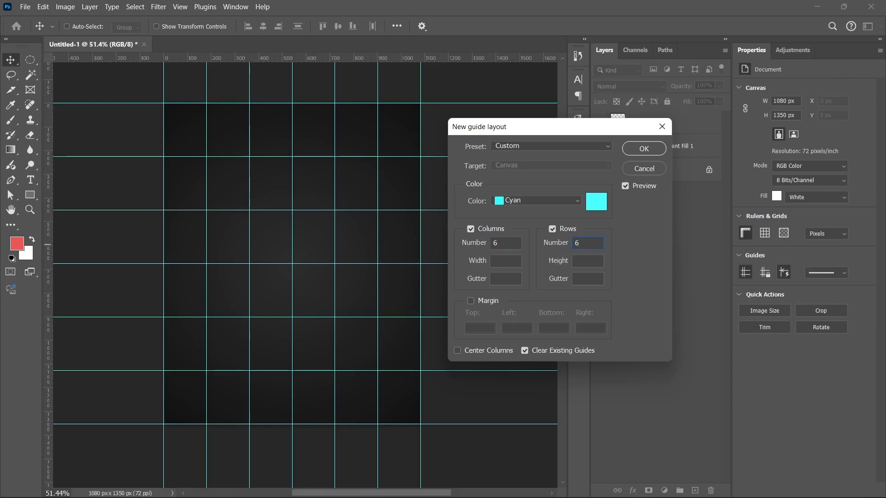
- Set the layout's columns to 6 with a column width of 10 percent
left_click_drag(523, 127, 532, 124)
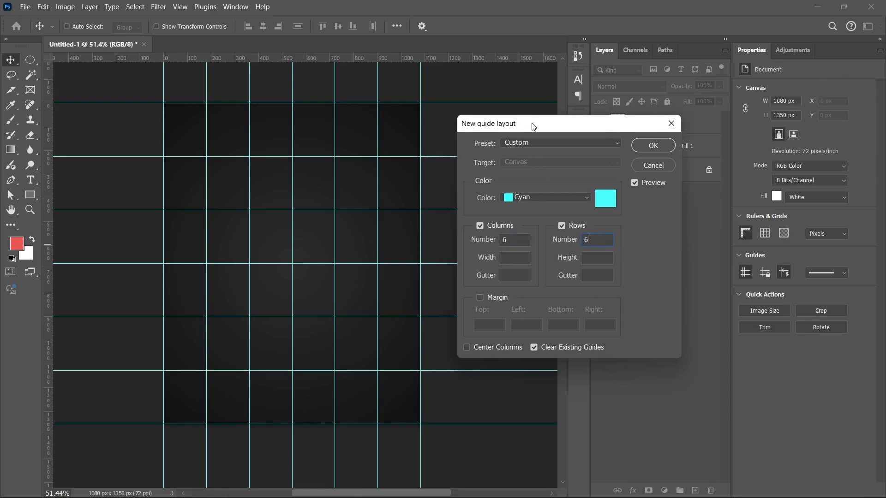
left_click(502, 239)
key("Delete")
left_click(519, 256)
type("6")
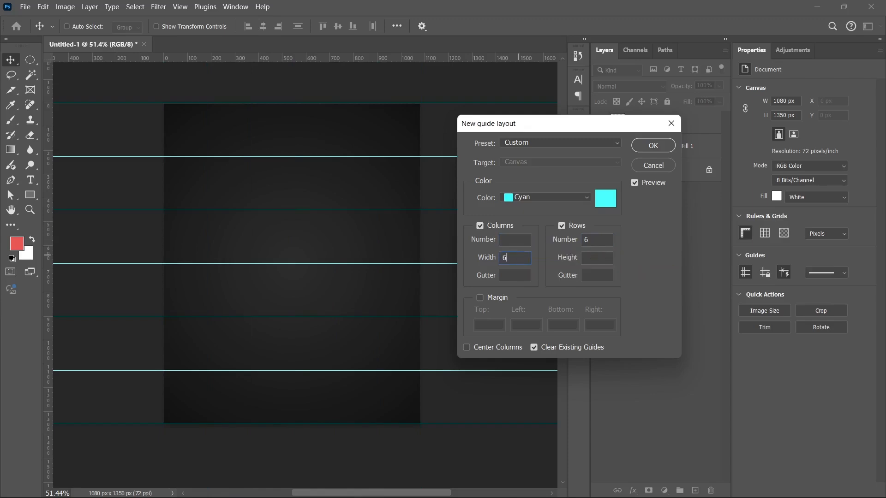
left_click(516, 239)
type("6")
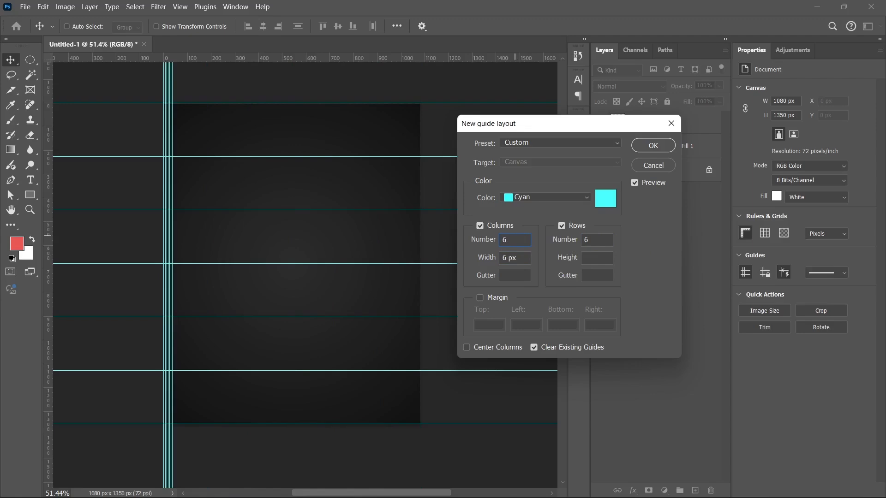
right_click(513, 257)
left_click(537, 320)
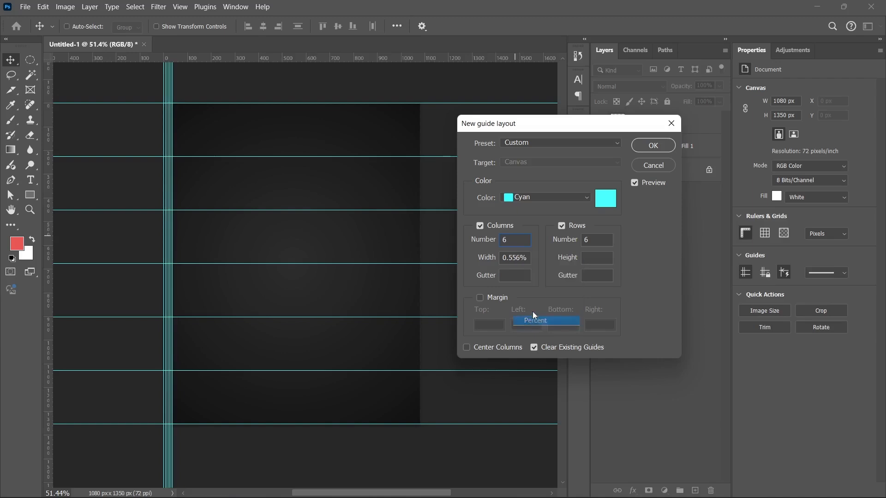
double_click(515, 258)
type("10")
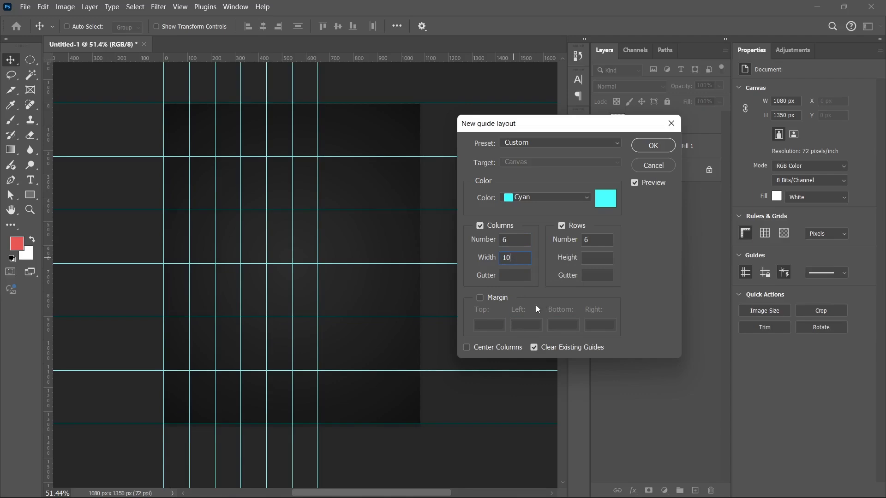
- Replace the columns and rows with margins, set the top margin to 10 percent, and apply the layout
left_click(480, 225)
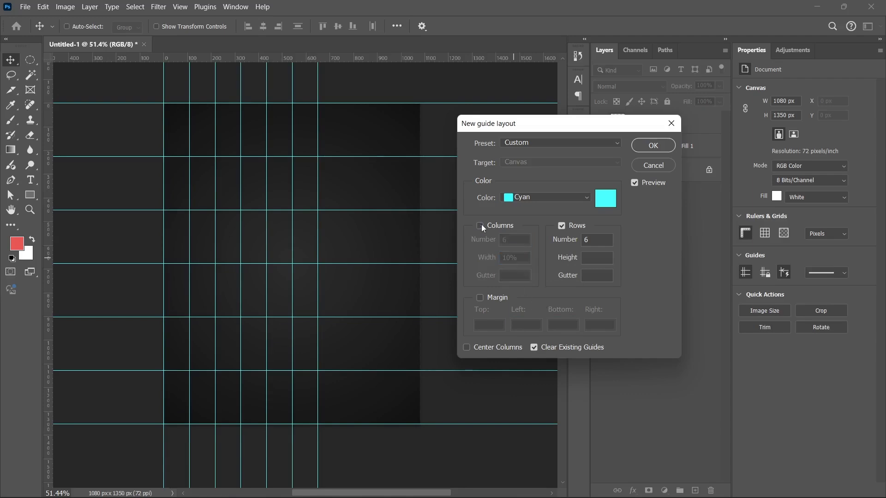
left_click(562, 226)
left_click(481, 299)
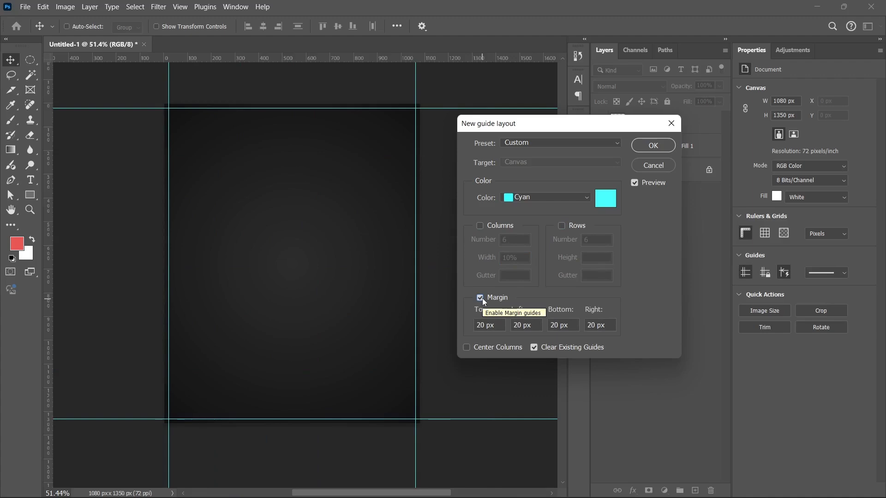
right_click(489, 329)
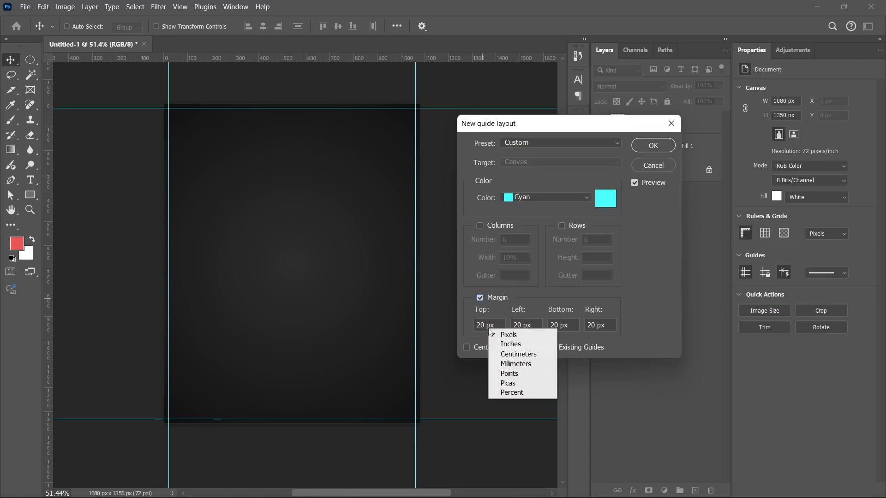
left_click(510, 392)
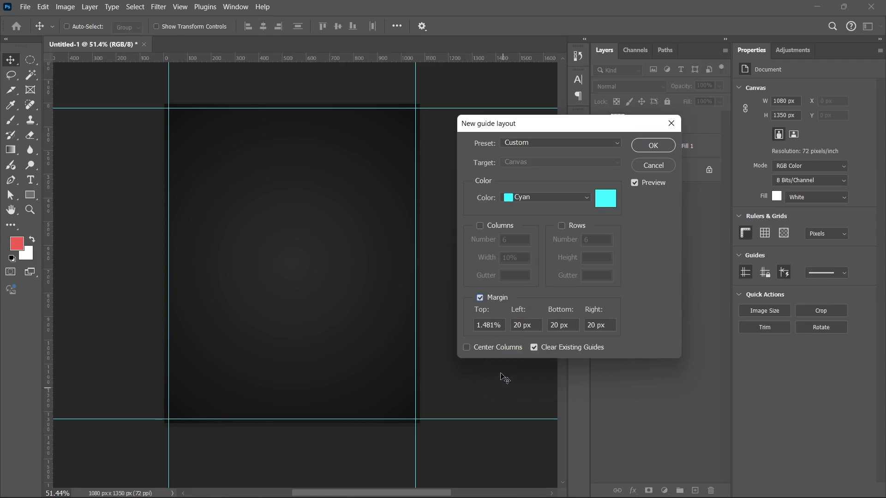
double_click(482, 325)
type("10")
key("Return")
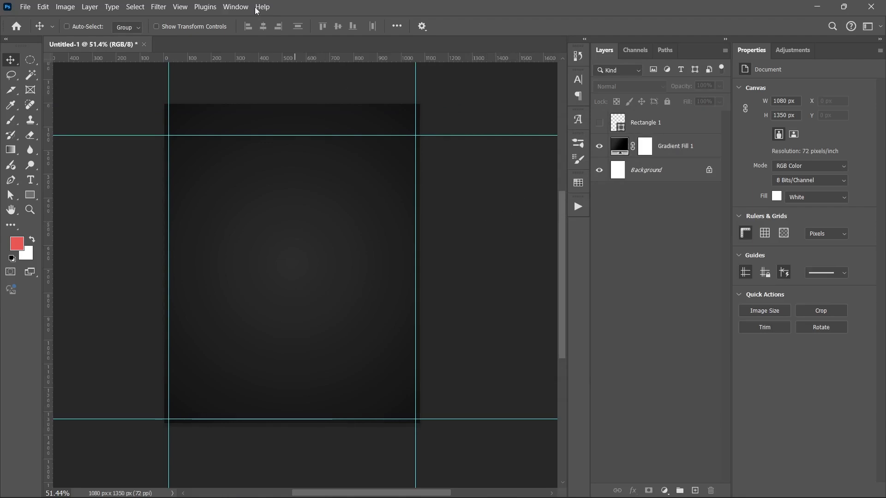
- Create a new guide layout with left, bottom and right margins of 135 px alongside the 135 px top margin
left_click(158, 7)
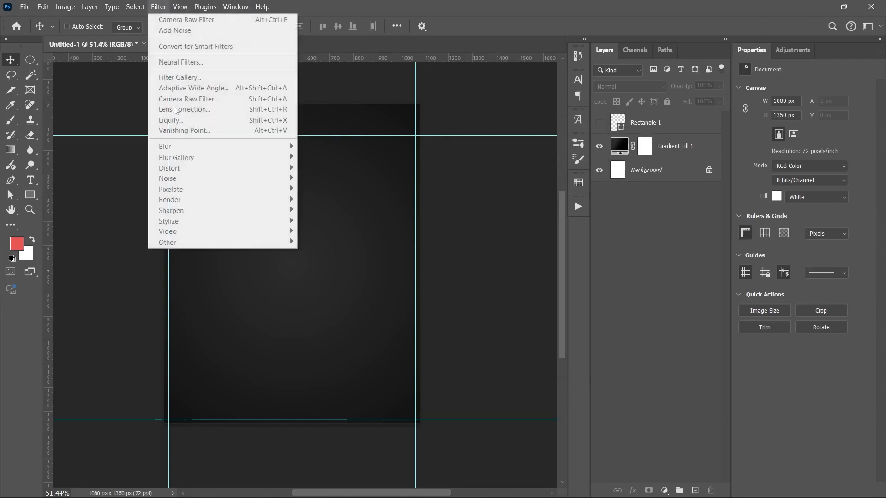
left_click(180, 7)
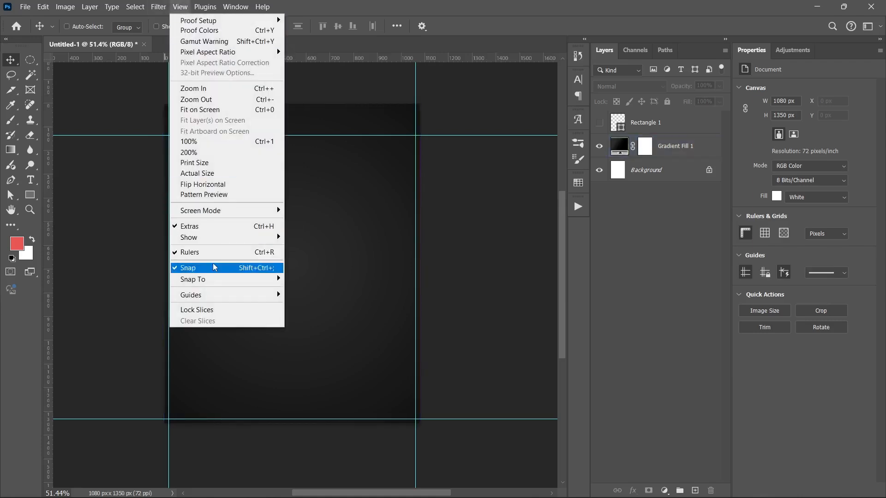
mouse_move(222, 296)
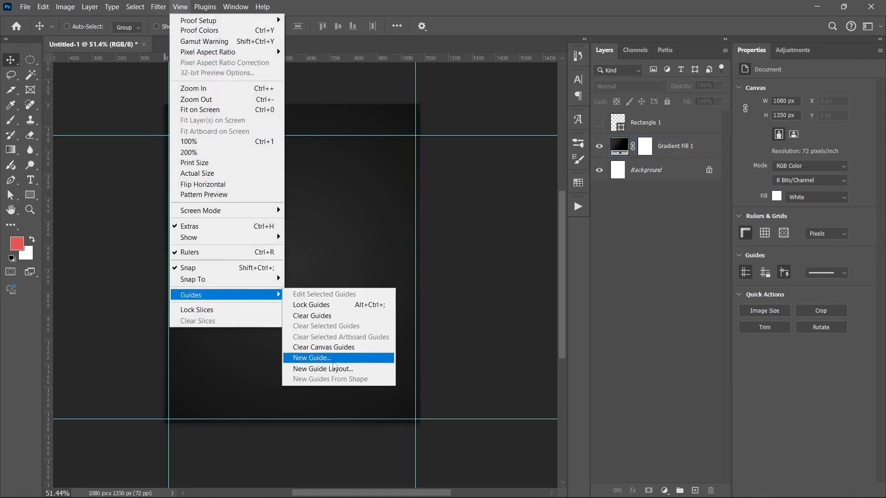
left_click(334, 368)
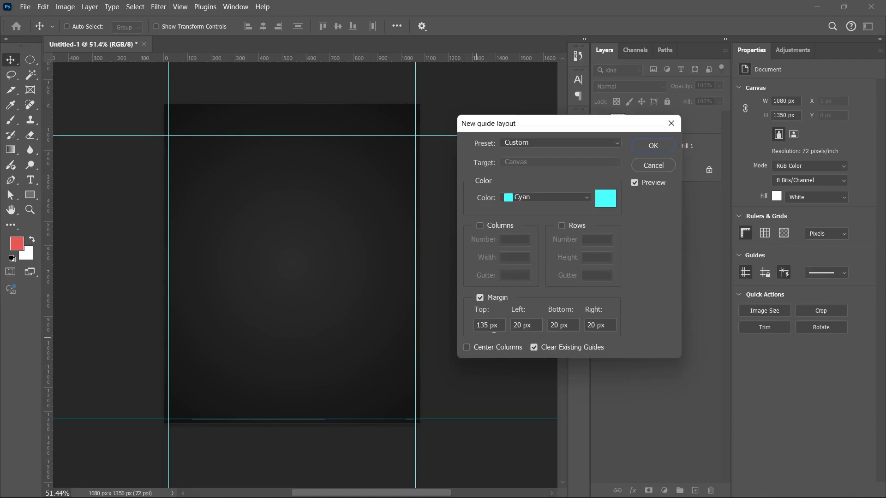
double_click(519, 325)
type("135")
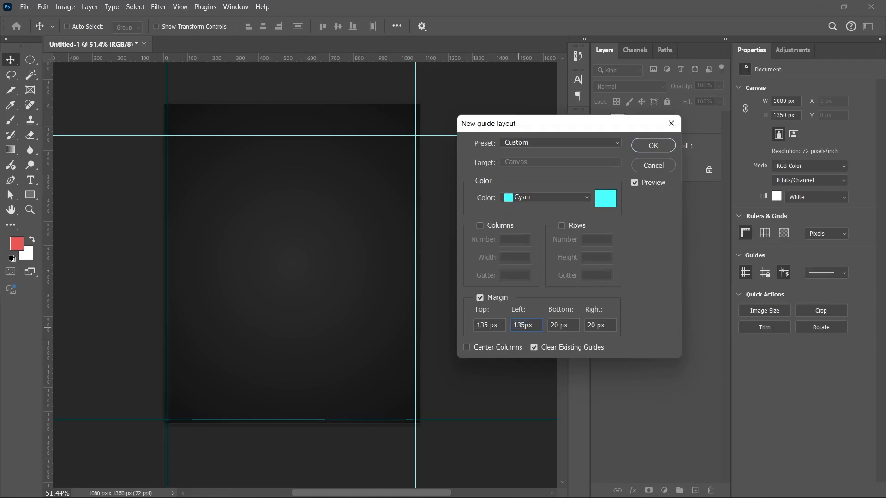
double_click(553, 325)
type("135")
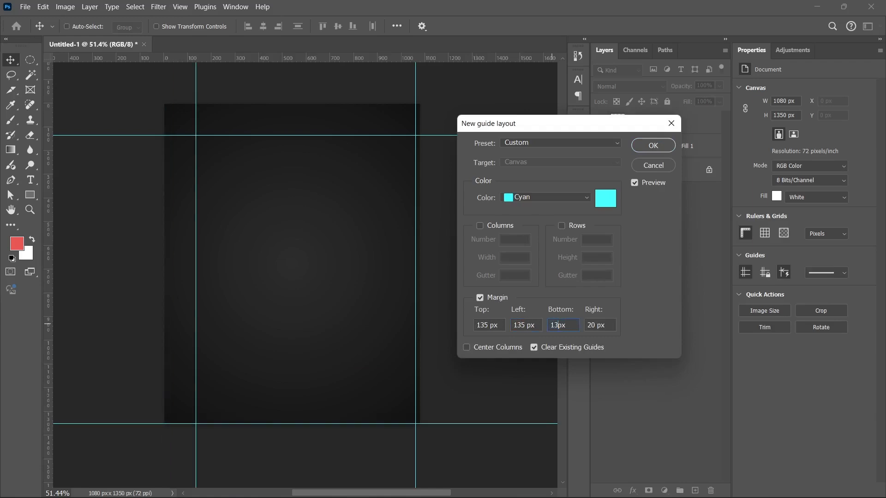
double_click(591, 325)
type("135")
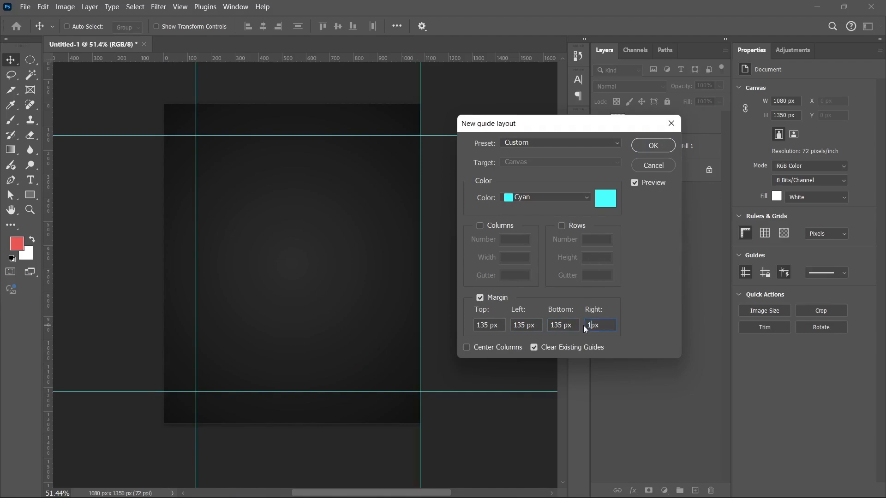
key("Return")
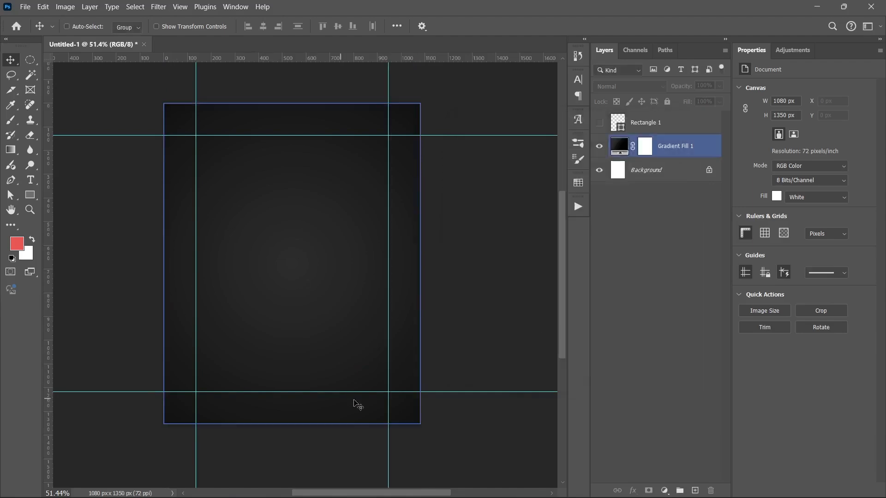